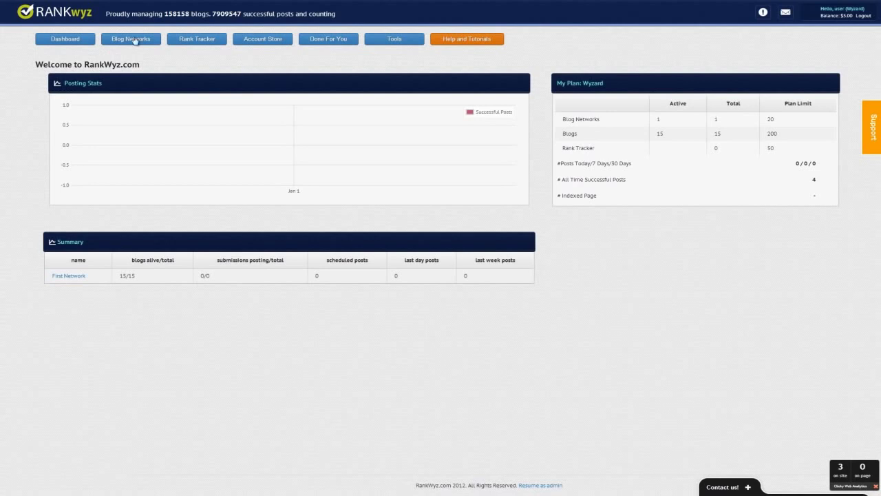
- Look over the dashboard's plan and network summary, the Blog Networks list and the SERP tracker groups
{"action": "left_click", "coordinate": [69, 43]}
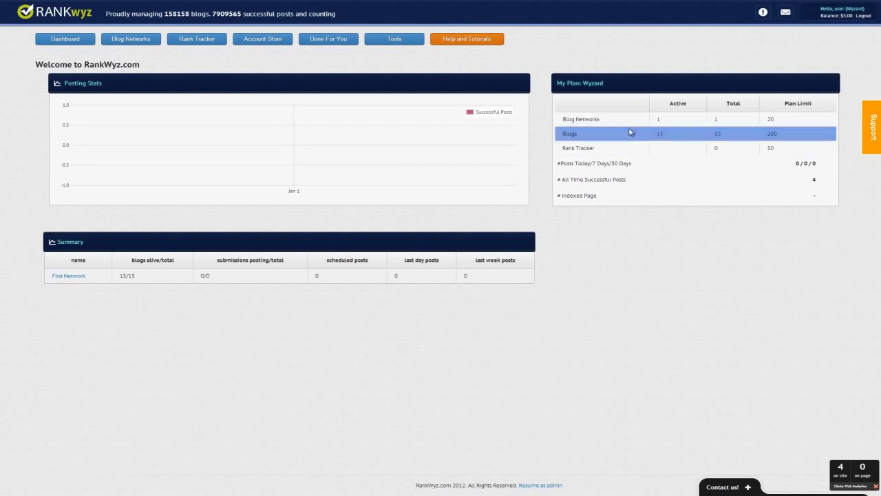
{"action": "left_click", "coordinate": [131, 279]}
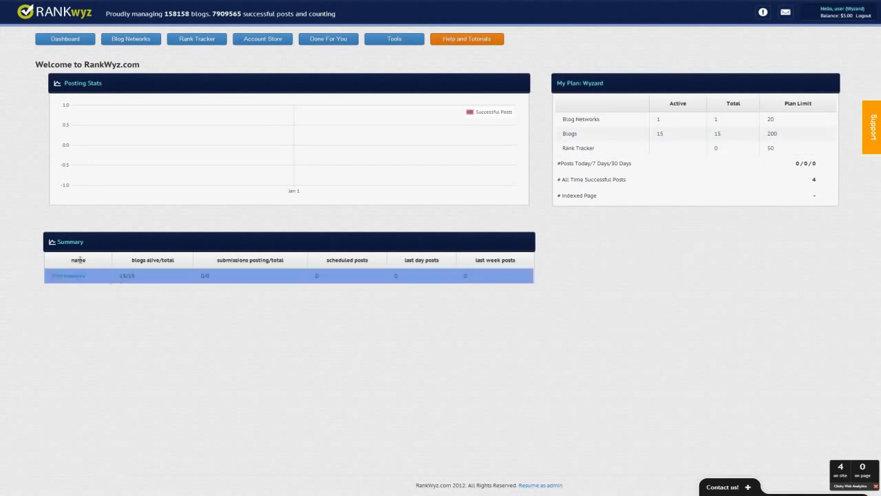
{"action": "left_click", "coordinate": [132, 43]}
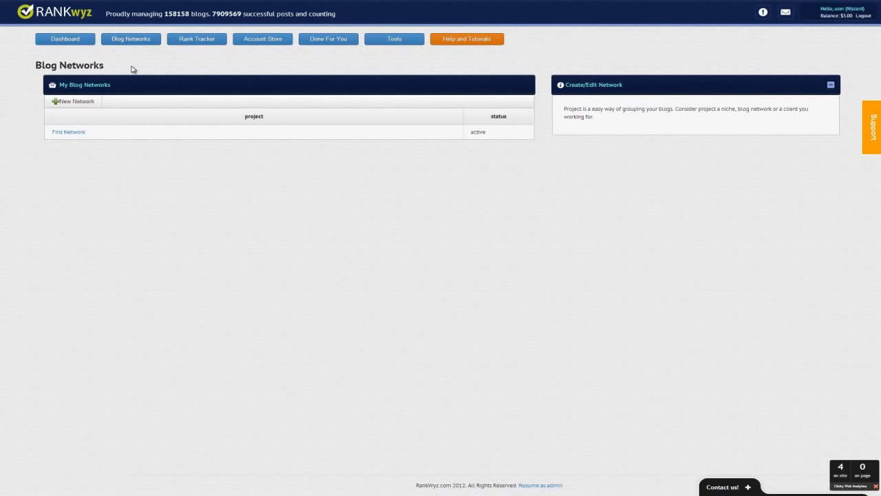
{"action": "left_click", "coordinate": [208, 43]}
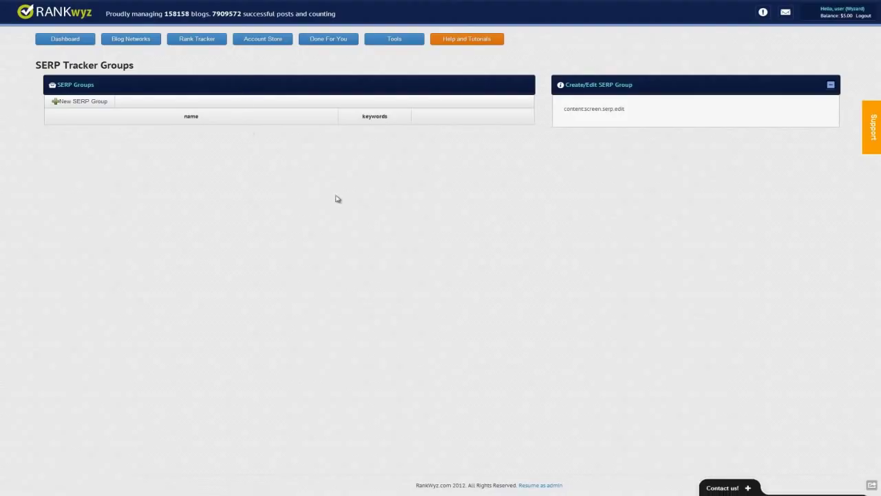
- Examine the Account Store's available blogging platforms and its price per account for 1000+ orders
{"action": "left_click", "coordinate": [268, 42]}
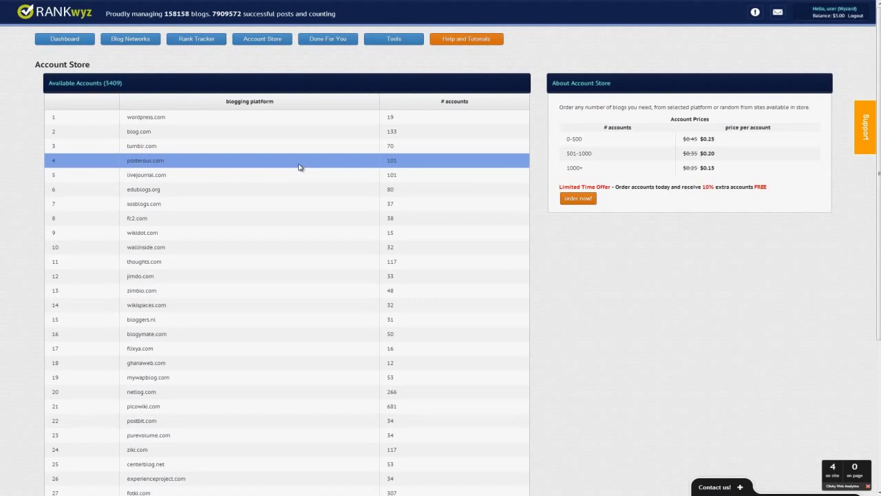
{"action": "scroll", "coordinate": [299, 167], "scroll_direction": "down", "scroll_amount": 3}
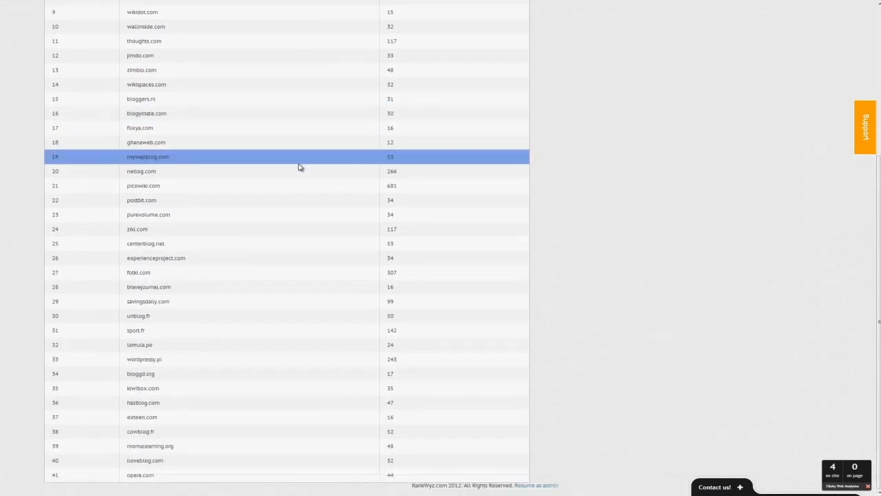
{"action": "scroll", "coordinate": [300, 166], "scroll_direction": "up", "scroll_amount": 3}
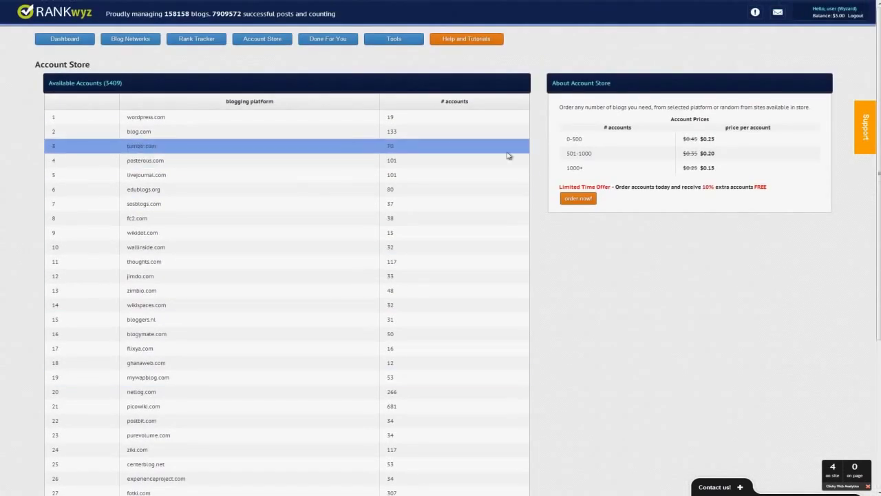
{"action": "left_click_drag", "start_coordinate": [724, 169], "coordinate": [700, 167]}
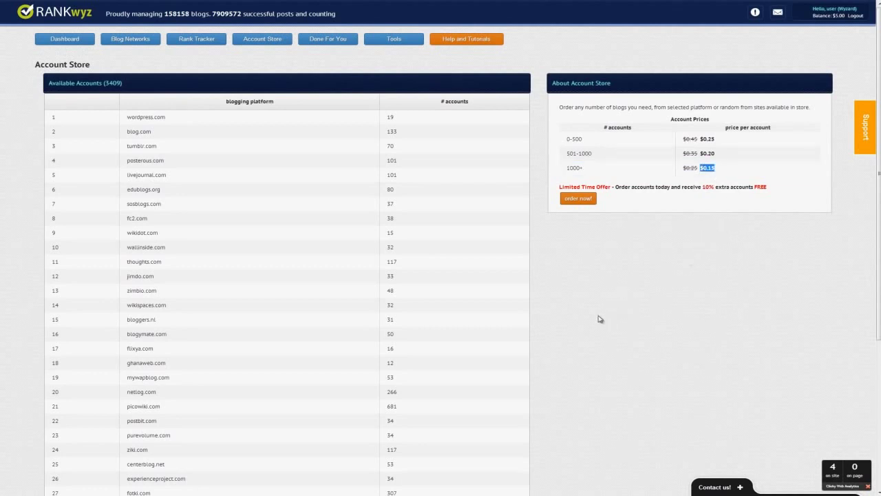
- View the Done For You services offer and return to the dashboard
{"action": "left_click", "coordinate": [307, 59]}
{"action": "left_click", "coordinate": [326, 39]}
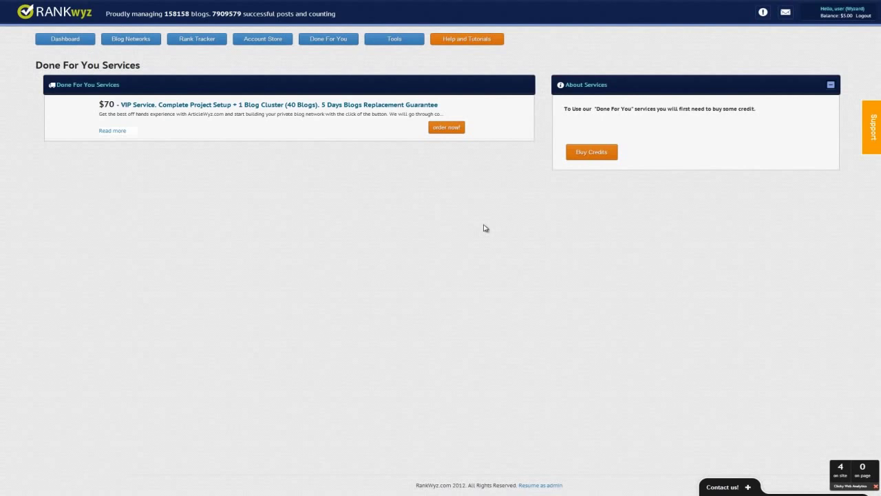
{"action": "left_click", "coordinate": [77, 45]}
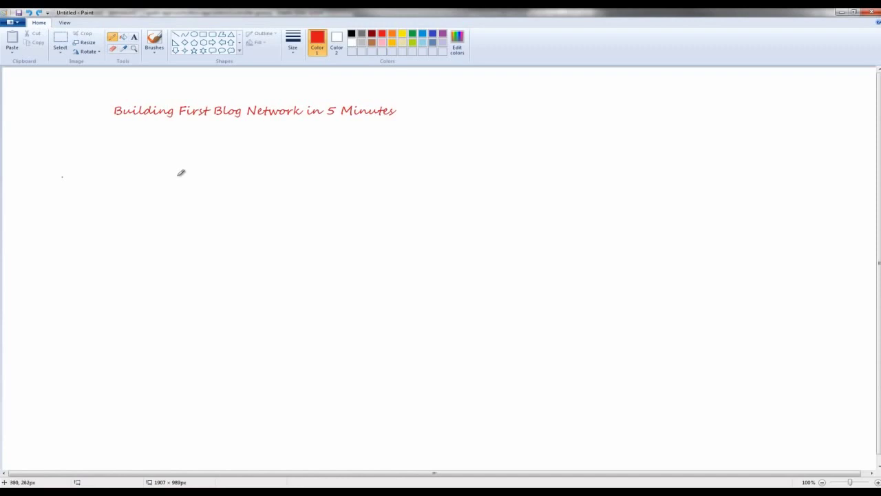
- Switch to Paint and sketch a red page icon labelled "MS" surrounded by a ring of nine small circles
{"action": "mouse_move", "coordinate": [151, 207]}
{"action": "left_mouse_down"}
{"action": "mouse_move", "coordinate": [166, 199]}
{"action": "mouse_move", "coordinate": [156, 211]}
{"action": "mouse_move", "coordinate": [170, 219]}
{"action": "mouse_move", "coordinate": [215, 203]}
{"action": "mouse_move", "coordinate": [238, 211]}
{"action": "left_mouse_up"}
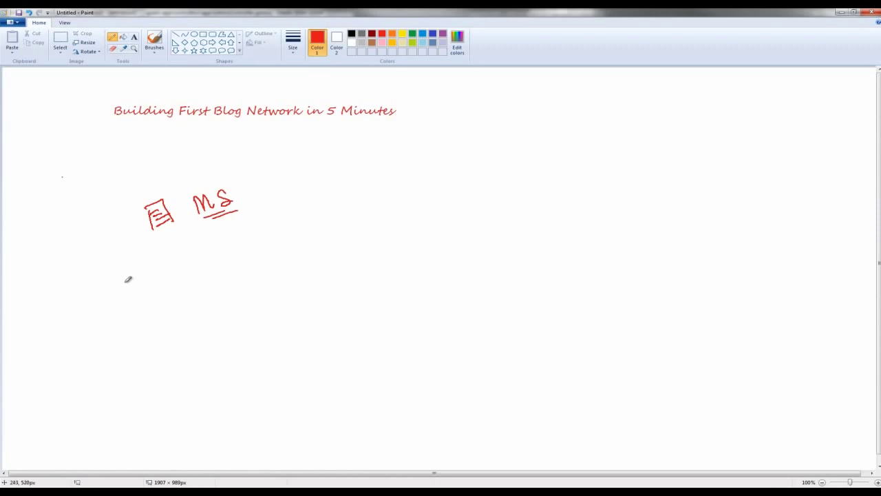
{"action": "mouse_move", "coordinate": [120, 284]}
{"action": "left_mouse_down"}
{"action": "mouse_move", "coordinate": [110, 286]}
{"action": "mouse_move", "coordinate": [119, 285]}
{"action": "left_mouse_up"}
{"action": "mouse_move", "coordinate": [172, 278]}
{"action": "left_mouse_down"}
{"action": "mouse_move", "coordinate": [166, 284]}
{"action": "mouse_move", "coordinate": [181, 279]}
{"action": "left_mouse_up"}
{"action": "mouse_move", "coordinate": [241, 260]}
{"action": "left_mouse_down"}
{"action": "mouse_move", "coordinate": [225, 267]}
{"action": "mouse_move", "coordinate": [241, 261]}
{"action": "left_mouse_up"}
{"action": "left_click_drag", "start_coordinate": [280, 219], "coordinate": [278, 223]}
{"action": "left_click_drag", "start_coordinate": [278, 176], "coordinate": [269, 182]}
{"action": "left_click_drag", "start_coordinate": [226, 155], "coordinate": [154, 172]}
{"action": "mouse_move", "coordinate": [131, 193]}
{"action": "left_mouse_down"}
{"action": "mouse_move", "coordinate": [117, 186]}
{"action": "mouse_move", "coordinate": [111, 201]}
{"action": "left_mouse_up"}
{"action": "mouse_move", "coordinate": [119, 219]}
{"action": "left_mouse_down"}
{"action": "mouse_move", "coordinate": [107, 229]}
{"action": "mouse_move", "coordinate": [117, 223]}
{"action": "left_mouse_up"}
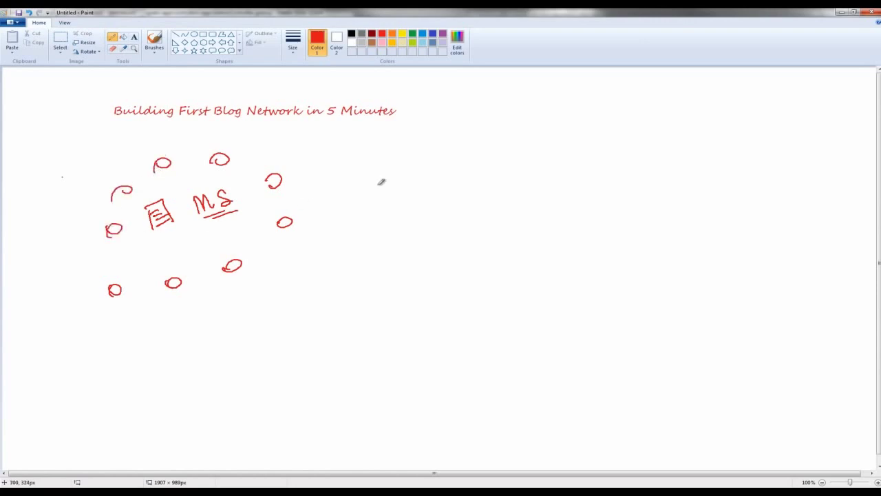
- Handwrite the underlined heading "T1 Blog Network" beside the circle diagram
{"action": "left_click_drag", "start_coordinate": [382, 161], "coordinate": [401, 157]}
{"action": "mouse_move", "coordinate": [391, 159]}
{"action": "left_mouse_down"}
{"action": "mouse_move", "coordinate": [391, 175]}
{"action": "mouse_move", "coordinate": [476, 157]}
{"action": "mouse_move", "coordinate": [473, 174]}
{"action": "mouse_move", "coordinate": [462, 173]}
{"action": "left_mouse_up"}
{"action": "mouse_move", "coordinate": [488, 159]}
{"action": "left_mouse_down"}
{"action": "mouse_move", "coordinate": [490, 148]}
{"action": "mouse_move", "coordinate": [576, 153]}
{"action": "left_mouse_up"}
{"action": "left_click_drag", "start_coordinate": [397, 191], "coordinate": [586, 163]}
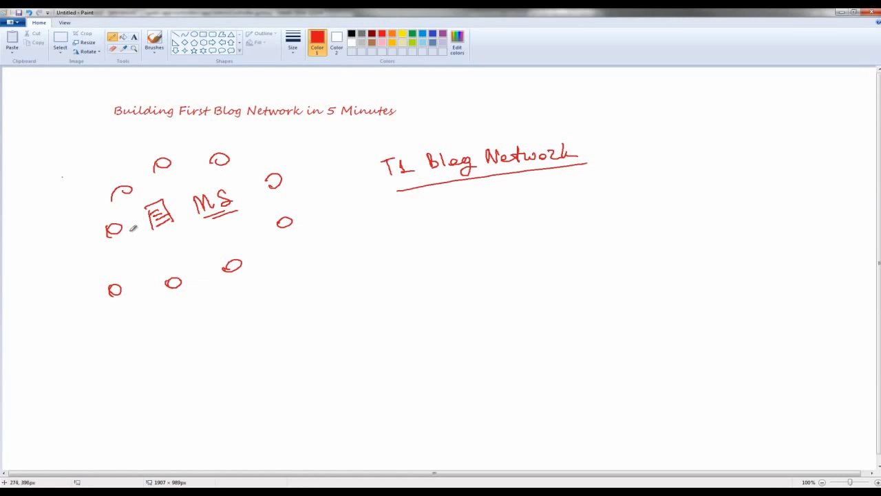
- Draw arrows from the surrounding circles in to the MS page icon
{"action": "left_click_drag", "start_coordinate": [124, 231], "coordinate": [135, 225]}
{"action": "mouse_move", "coordinate": [131, 260]}
{"action": "left_mouse_down"}
{"action": "mouse_move", "coordinate": [136, 243]}
{"action": "mouse_move", "coordinate": [209, 244]}
{"action": "mouse_move", "coordinate": [190, 240]}
{"action": "left_mouse_up"}
{"action": "left_click_drag", "start_coordinate": [215, 172], "coordinate": [189, 197]}
{"action": "mouse_move", "coordinate": [190, 186]}
{"action": "left_mouse_down"}
{"action": "mouse_move", "coordinate": [202, 194]}
{"action": "mouse_move", "coordinate": [165, 194]}
{"action": "mouse_move", "coordinate": [175, 183]}
{"action": "left_mouse_up"}
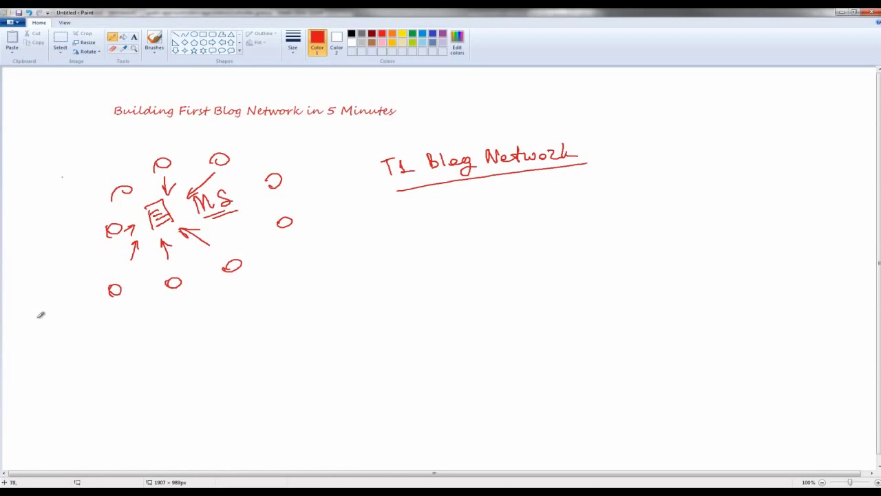
- Draw a dividing line below the diagram with a row of four upward arrows and the handwritten label "Massive Backlinkings" beneath it
{"action": "left_click_drag", "start_coordinate": [28, 322], "coordinate": [301, 294]}
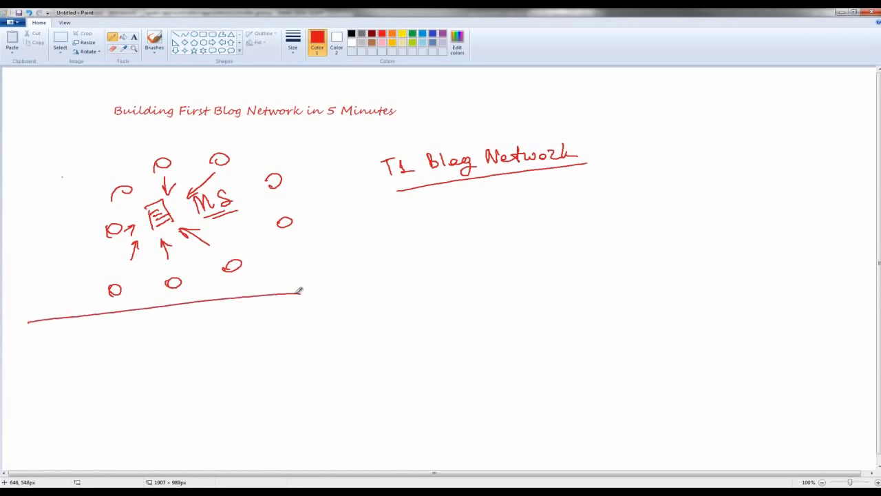
{"action": "mouse_move", "coordinate": [78, 343]}
{"action": "left_mouse_down"}
{"action": "mouse_move", "coordinate": [79, 375]}
{"action": "mouse_move", "coordinate": [71, 359]}
{"action": "mouse_move", "coordinate": [145, 369]}
{"action": "mouse_move", "coordinate": [151, 344]}
{"action": "left_mouse_up"}
{"action": "mouse_move", "coordinate": [174, 358]}
{"action": "left_mouse_down"}
{"action": "mouse_move", "coordinate": [172, 341]}
{"action": "mouse_move", "coordinate": [182, 340]}
{"action": "left_mouse_up"}
{"action": "mouse_move", "coordinate": [96, 413]}
{"action": "left_mouse_down"}
{"action": "mouse_move", "coordinate": [102, 390]}
{"action": "mouse_move", "coordinate": [134, 402]}
{"action": "mouse_move", "coordinate": [180, 380]}
{"action": "mouse_move", "coordinate": [208, 383]}
{"action": "left_mouse_up"}
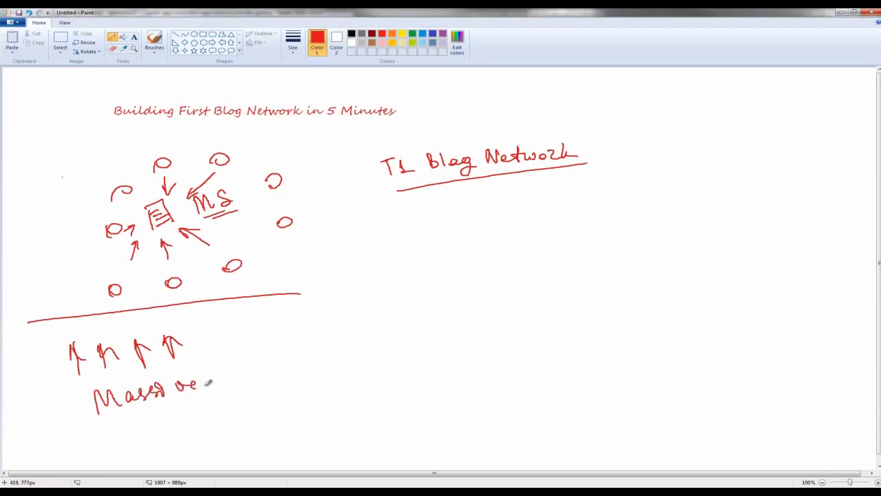
{"action": "mouse_move", "coordinate": [161, 408]}
{"action": "left_mouse_down"}
{"action": "mouse_move", "coordinate": [176, 415]}
{"action": "mouse_move", "coordinate": [310, 389]}
{"action": "mouse_move", "coordinate": [307, 408]}
{"action": "mouse_move", "coordinate": [323, 396]}
{"action": "left_mouse_up"}
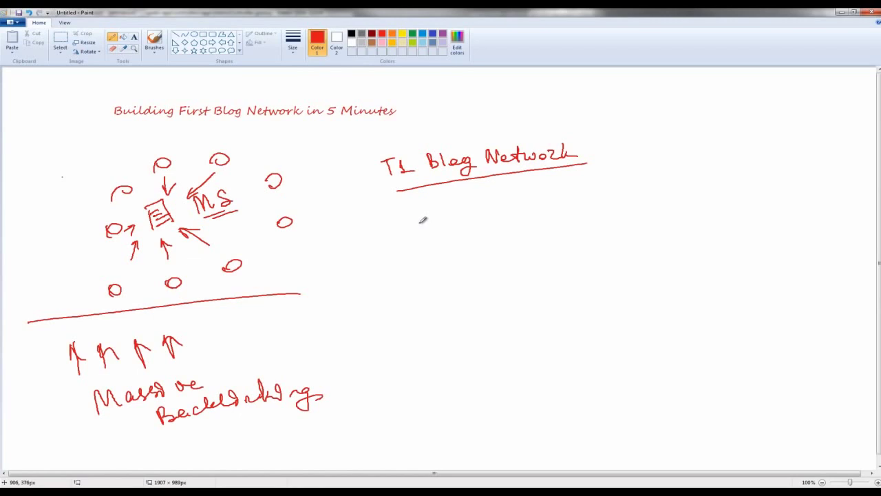
- Handwrite the starred points "Relevant Content" and "Multiple Posts" under the T1 Blog Network heading
{"action": "left_click_drag", "start_coordinate": [398, 233], "coordinate": [419, 218]}
{"action": "mouse_move", "coordinate": [441, 205]}
{"action": "left_mouse_down"}
{"action": "mouse_move", "coordinate": [455, 222]}
{"action": "mouse_move", "coordinate": [481, 211]}
{"action": "mouse_move", "coordinate": [478, 219]}
{"action": "mouse_move", "coordinate": [542, 215]}
{"action": "mouse_move", "coordinate": [576, 197]}
{"action": "mouse_move", "coordinate": [566, 206]}
{"action": "mouse_move", "coordinate": [656, 198]}
{"action": "left_mouse_up"}
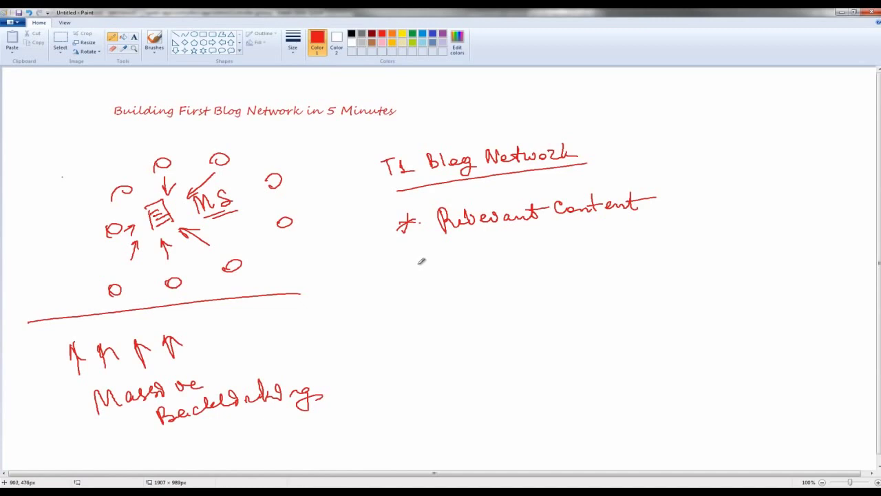
{"action": "mouse_move", "coordinate": [415, 256]}
{"action": "left_mouse_down"}
{"action": "mouse_move", "coordinate": [407, 271]}
{"action": "mouse_move", "coordinate": [420, 270]}
{"action": "left_mouse_up"}
{"action": "left_click_drag", "start_coordinate": [404, 268], "coordinate": [434, 259]}
{"action": "mouse_move", "coordinate": [460, 247]}
{"action": "left_mouse_down"}
{"action": "mouse_move", "coordinate": [490, 261]}
{"action": "mouse_move", "coordinate": [497, 245]}
{"action": "mouse_move", "coordinate": [515, 249]}
{"action": "mouse_move", "coordinate": [487, 266]}
{"action": "left_mouse_up"}
{"action": "mouse_move", "coordinate": [506, 249]}
{"action": "left_mouse_down"}
{"action": "mouse_move", "coordinate": [506, 262]}
{"action": "mouse_move", "coordinate": [515, 244]}
{"action": "mouse_move", "coordinate": [570, 241]}
{"action": "mouse_move", "coordinate": [608, 252]}
{"action": "mouse_move", "coordinate": [630, 245]}
{"action": "left_mouse_up"}
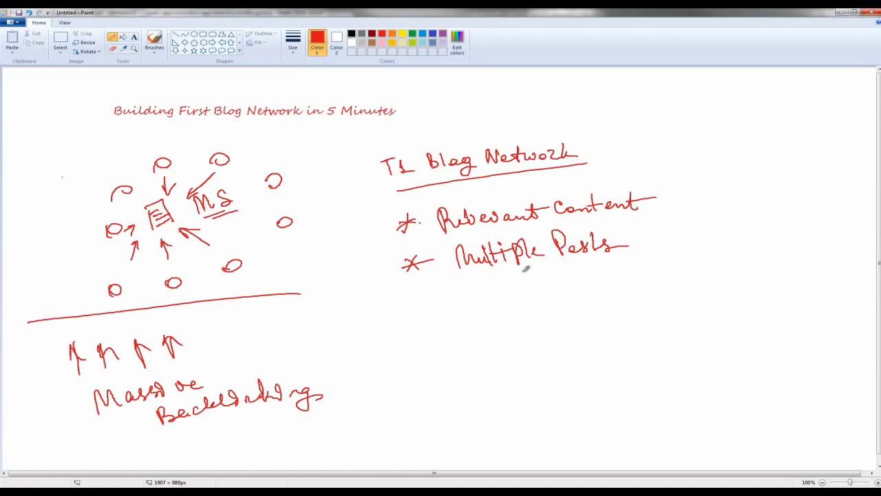
- Add the starred point "Authority Domains" to the handwritten list and write one more point below it
{"action": "mouse_move", "coordinate": [414, 297]}
{"action": "left_mouse_down"}
{"action": "mouse_move", "coordinate": [413, 308]}
{"action": "mouse_move", "coordinate": [433, 299]}
{"action": "mouse_move", "coordinate": [482, 305]}
{"action": "mouse_move", "coordinate": [509, 289]}
{"action": "mouse_move", "coordinate": [585, 303]}
{"action": "mouse_move", "coordinate": [674, 282]}
{"action": "mouse_move", "coordinate": [699, 294]}
{"action": "left_mouse_up"}
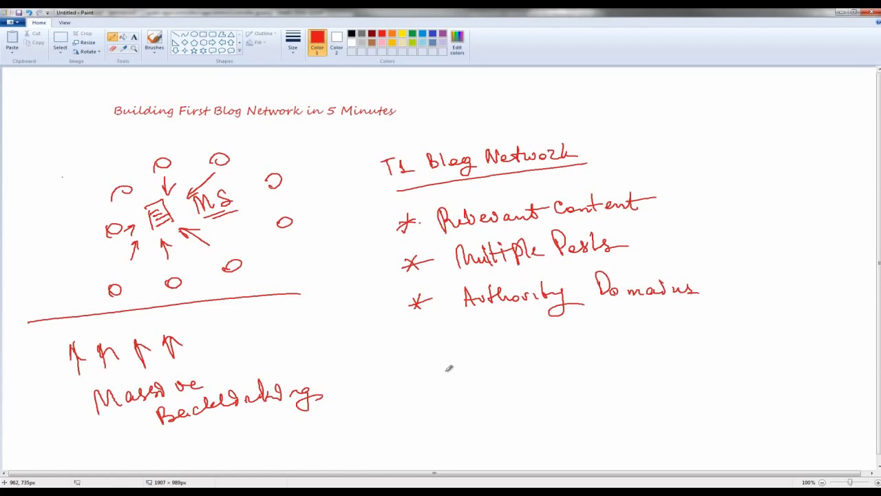
{"action": "mouse_move", "coordinate": [421, 334]}
{"action": "left_mouse_down"}
{"action": "mouse_move", "coordinate": [418, 350]}
{"action": "mouse_move", "coordinate": [432, 338]}
{"action": "left_mouse_up"}
{"action": "mouse_move", "coordinate": [486, 339]}
{"action": "left_mouse_down"}
{"action": "mouse_move", "coordinate": [501, 349]}
{"action": "mouse_move", "coordinate": [518, 335]}
{"action": "mouse_move", "coordinate": [537, 345]}
{"action": "mouse_move", "coordinate": [569, 327]}
{"action": "mouse_move", "coordinate": [574, 337]}
{"action": "mouse_move", "coordinate": [612, 333]}
{"action": "mouse_move", "coordinate": [618, 323]}
{"action": "mouse_move", "coordinate": [633, 352]}
{"action": "mouse_move", "coordinate": [643, 351]}
{"action": "left_mouse_up"}
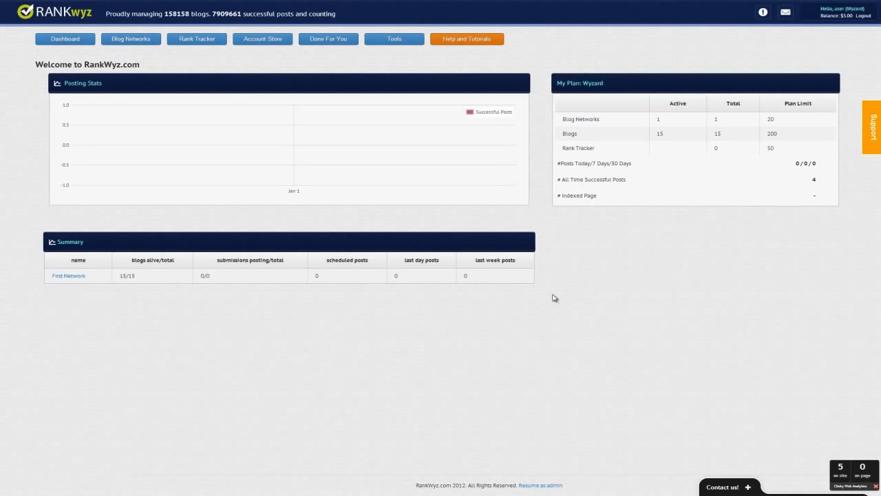
- Switch back to RankWyz and open First Network from the blog networks list
{"action": "left_click", "coordinate": [78, 42]}
{"action": "left_click", "coordinate": [136, 41]}
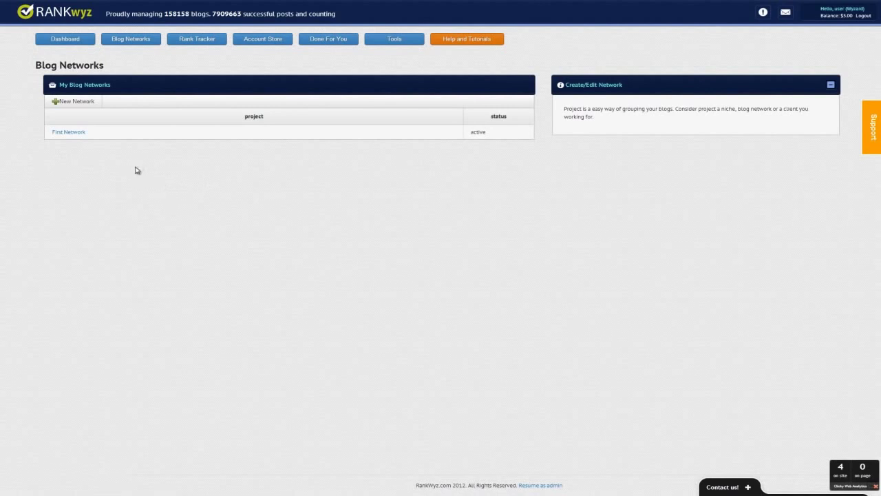
{"action": "left_click", "coordinate": [77, 137]}
{"action": "left_click", "coordinate": [77, 137]}
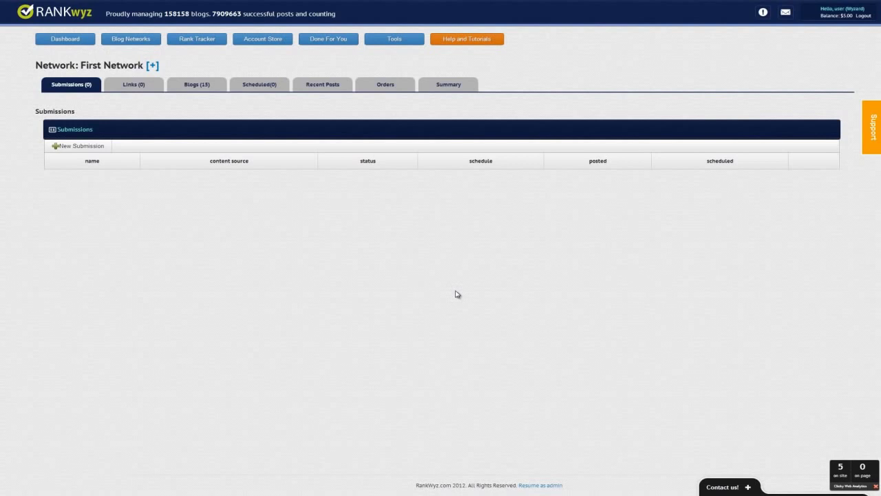
- Reopen First Network from the blog networks list and view the blogs it contains
{"action": "left_click", "coordinate": [127, 43]}
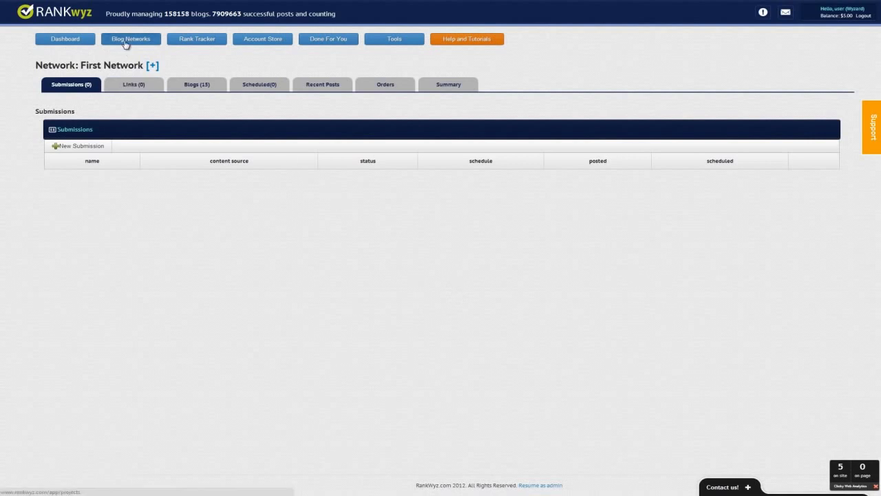
{"action": "left_click", "coordinate": [71, 132]}
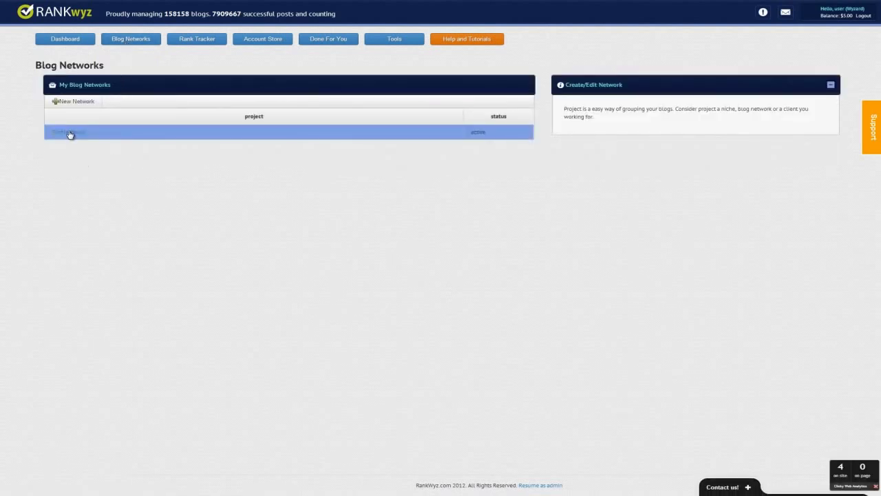
{"action": "left_click", "coordinate": [199, 87]}
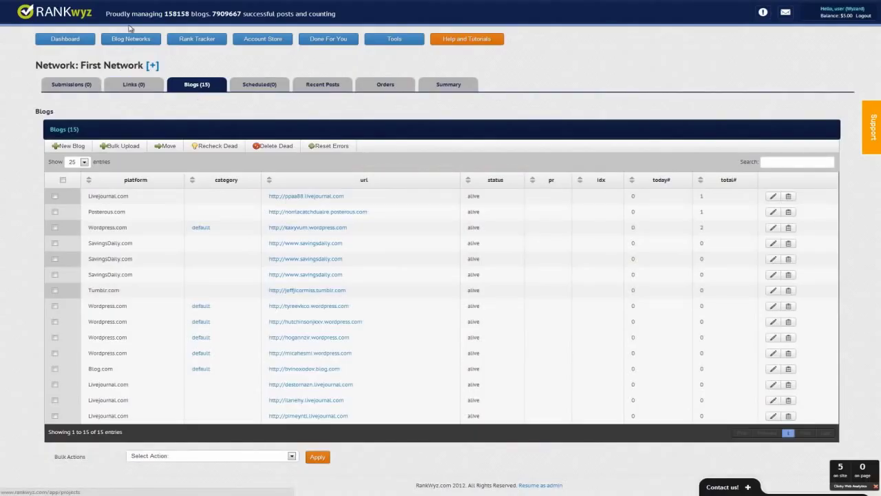
- Create a new submission in First Network named "one" with Syndicated Articles as the content source
{"action": "left_click", "coordinate": [71, 86]}
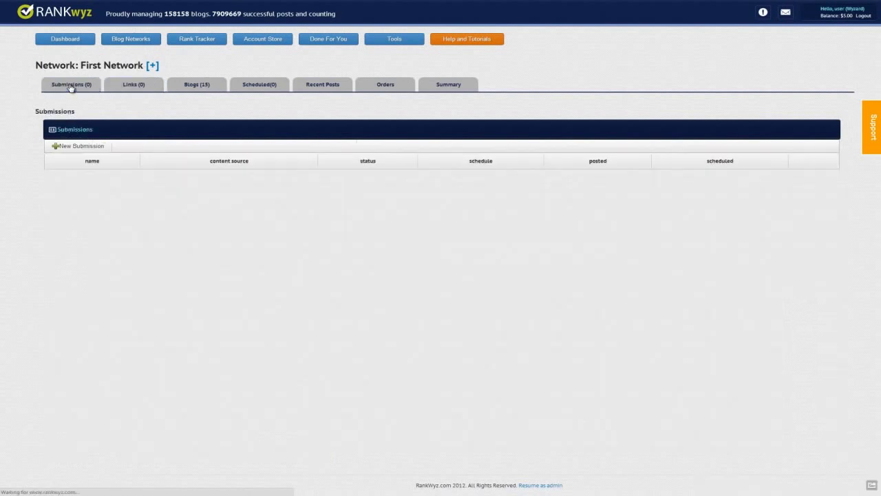
{"action": "left_click", "coordinate": [96, 149]}
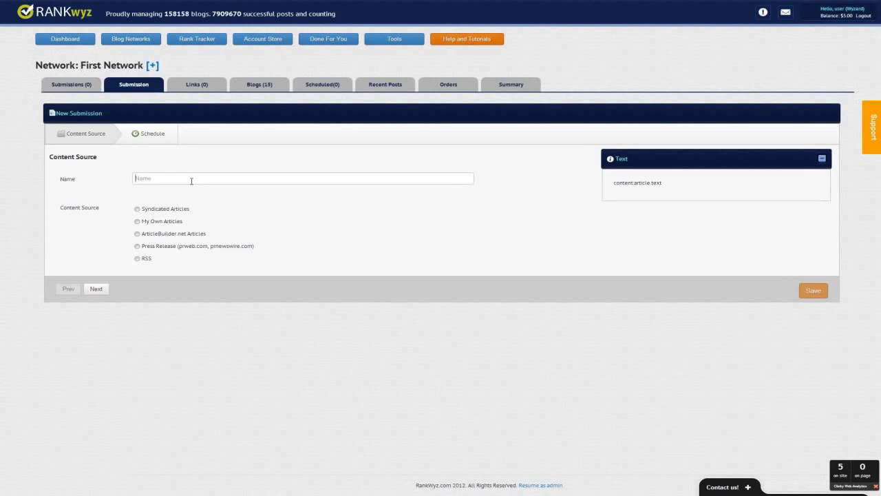
{"action": "type", "text": "one"}
{"action": "key", "text": "Down"}
{"action": "key", "text": "Down"}
{"action": "key", "text": "Down"}
{"action": "key", "text": "Return"}
{"action": "left_click", "coordinate": [138, 209]}
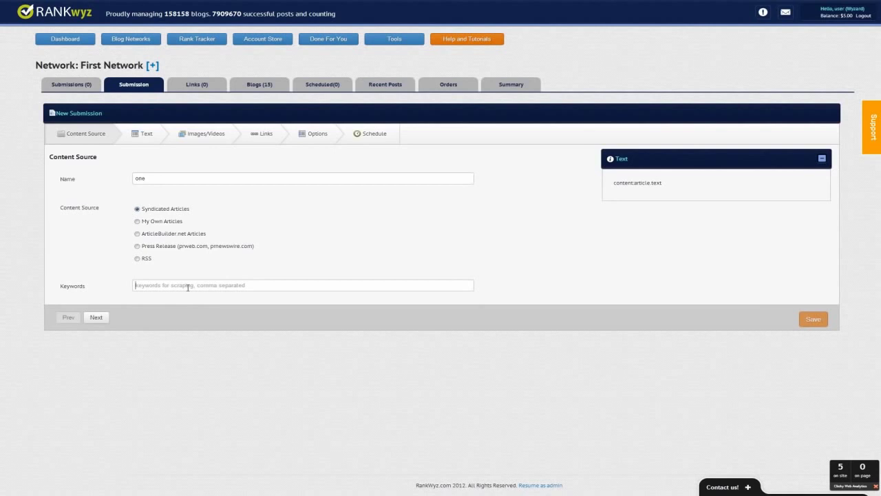
- Set the submission's scraping keywords to "cross country skiing" and proceed to the text settings
{"action": "type", "text": "cro"}
{"action": "key", "text": "Down"}
{"action": "key", "text": "Return"}
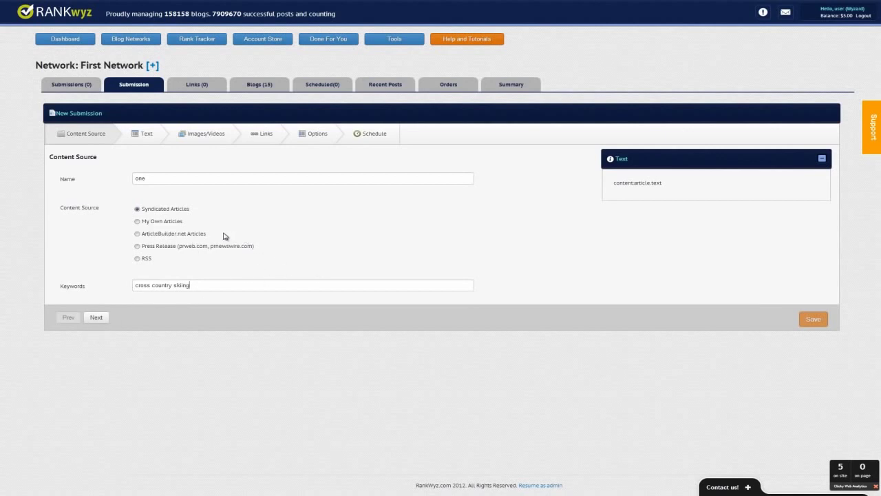
{"action": "left_click", "coordinate": [97, 317]}
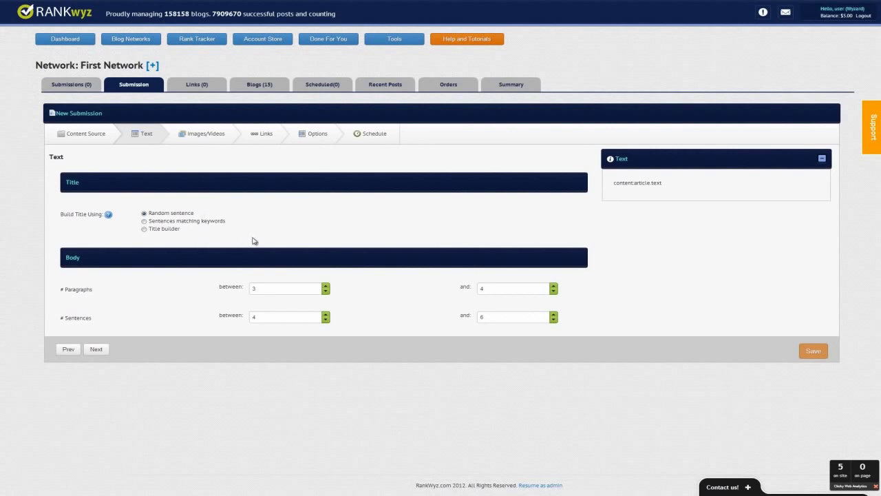
- Build the article titles from sentences matching keywords, using the keyword "skiing"
{"action": "left_click", "coordinate": [143, 221]}
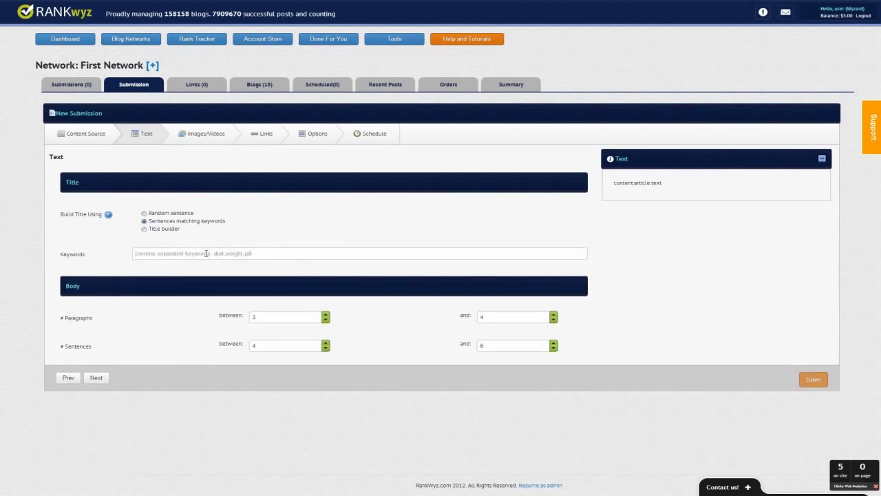
{"action": "left_click", "coordinate": [206, 253]}
{"action": "type", "text": "ski"}
{"action": "key", "text": "Down"}
{"action": "key", "text": "Return"}
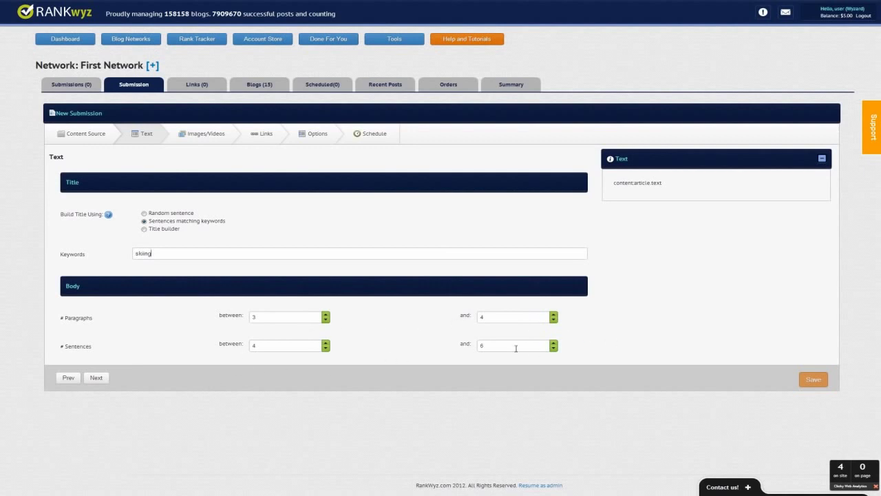
- Proceed to the media settings and include both images and videos in the submission
{"action": "left_click", "coordinate": [97, 378]}
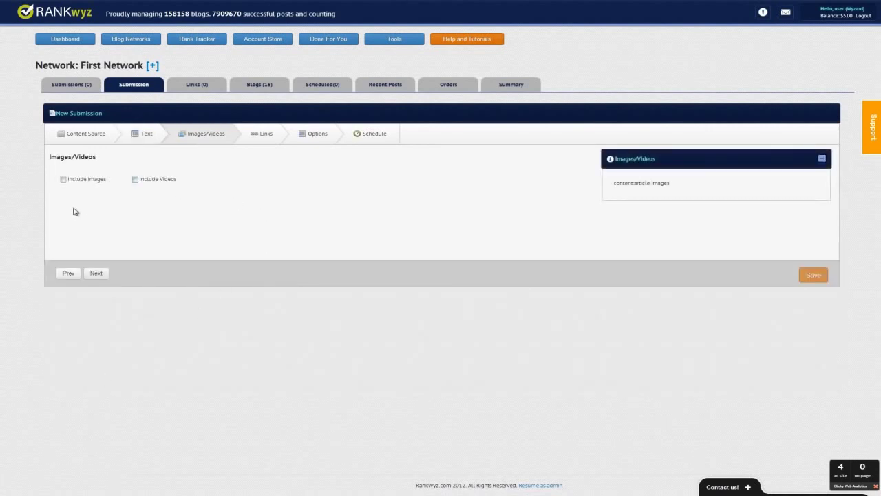
{"action": "left_click", "coordinate": [135, 180]}
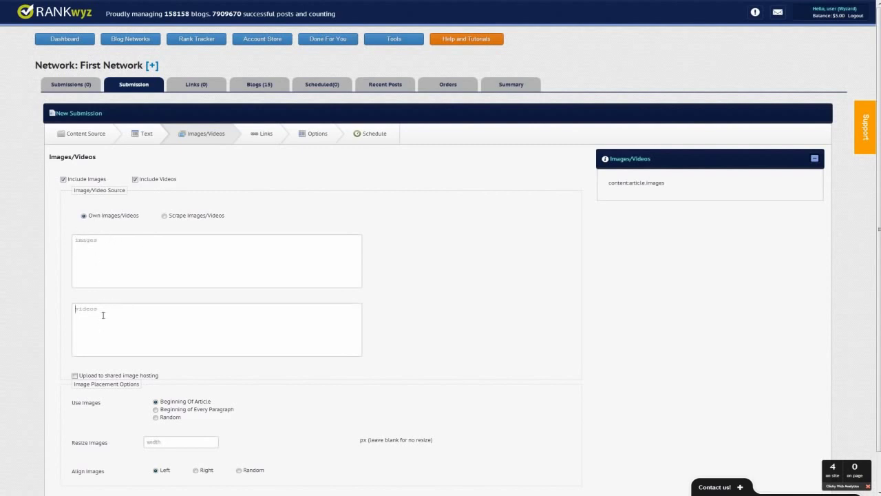
- Set the submission to scrape its images and videos using the keyword "skiing"
{"action": "left_click", "coordinate": [165, 216]}
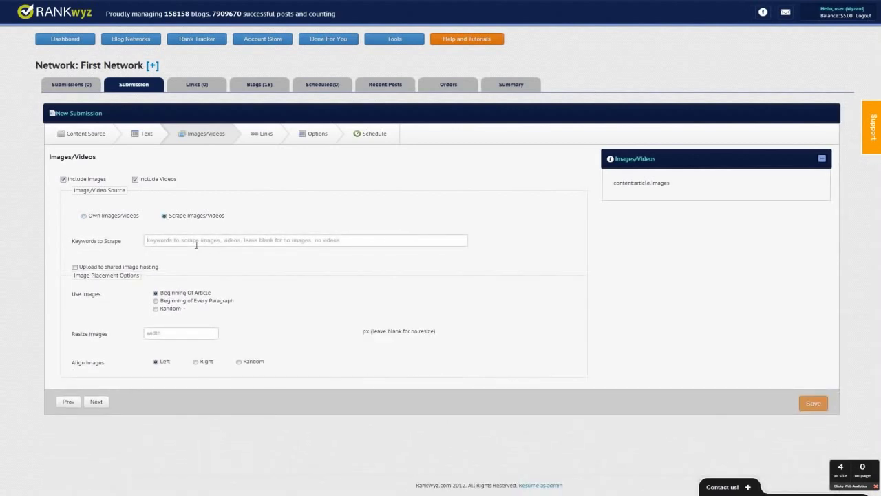
{"action": "left_click", "coordinate": [197, 240]}
{"action": "type", "text": "ski"}
{"action": "key", "text": "Down"}
{"action": "key", "text": "Return"}
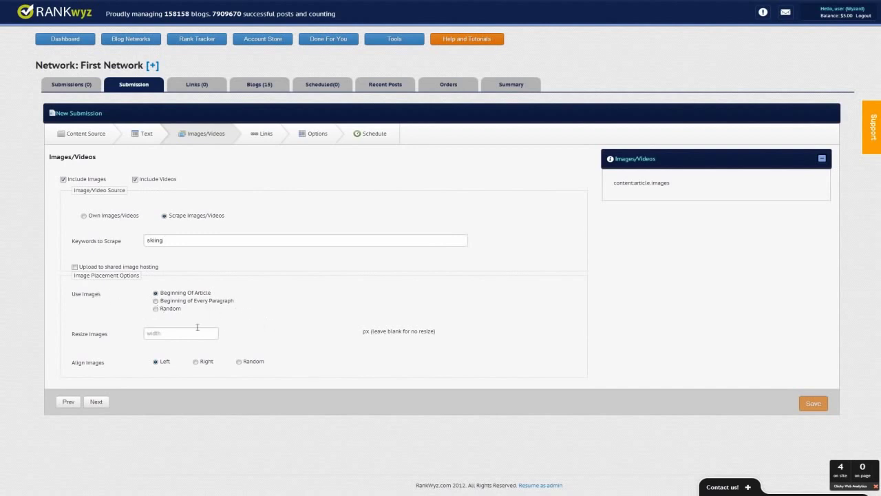
- Resize the submission's images to a width of 300 px with random alignment, and proceed to the link settings
{"action": "left_click", "coordinate": [155, 335]}
{"action": "type", "text": "300"}
{"action": "left_click", "coordinate": [262, 327]}
{"action": "left_click", "coordinate": [238, 362]}
{"action": "left_click", "coordinate": [96, 402]}
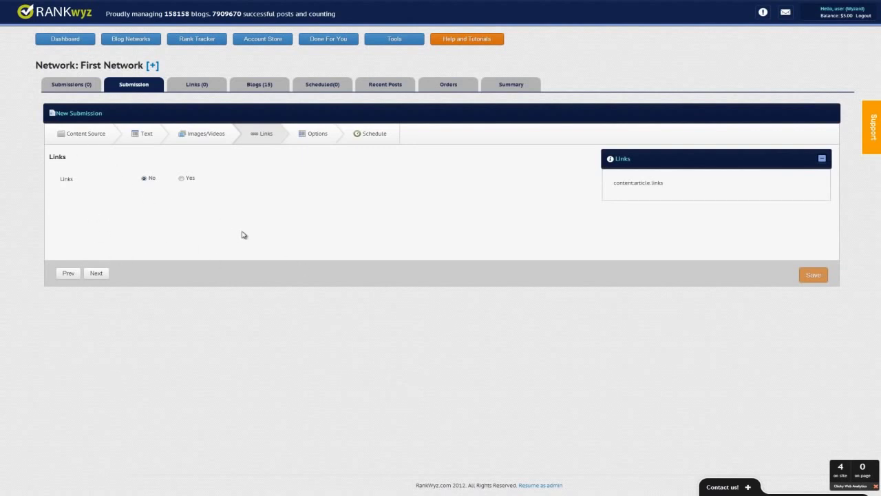
- Keep the default links, options and schedule settings and save the new submission
{"action": "left_click", "coordinate": [100, 278]}
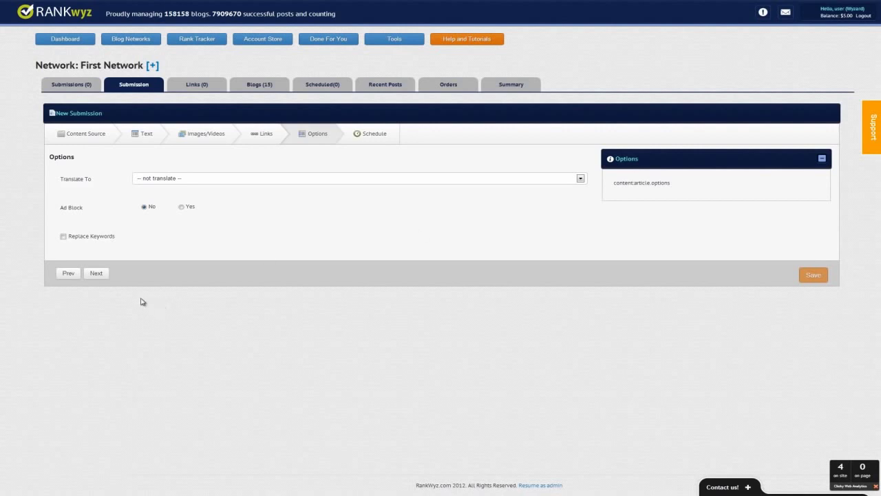
{"action": "left_click", "coordinate": [102, 274]}
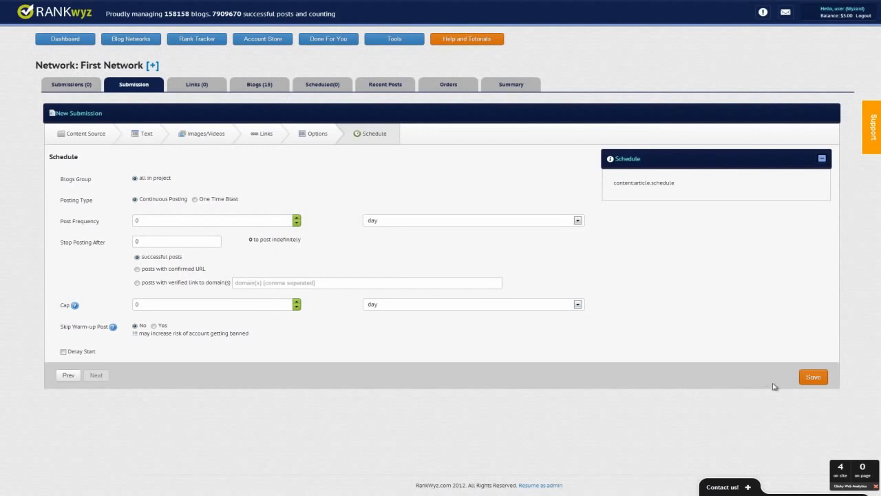
{"action": "left_click", "coordinate": [819, 383]}
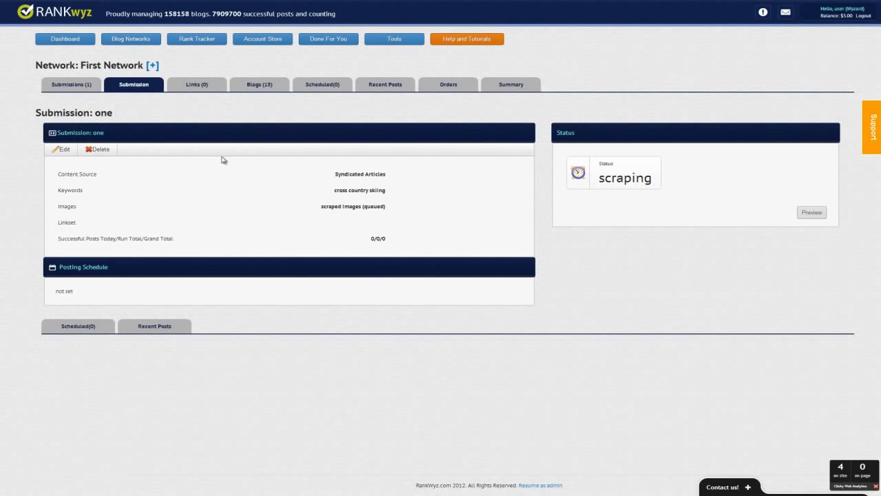
{"action": "left_click", "coordinate": [197, 84]}
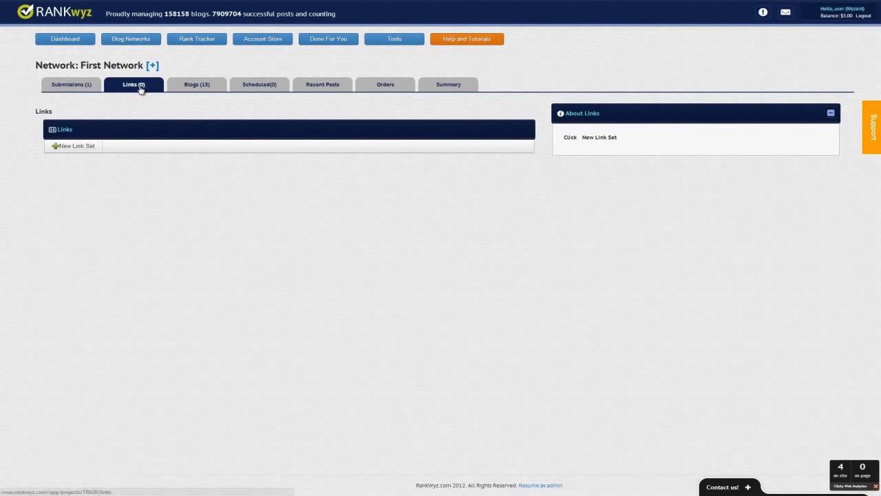
{"action": "left_click", "coordinate": [76, 146]}
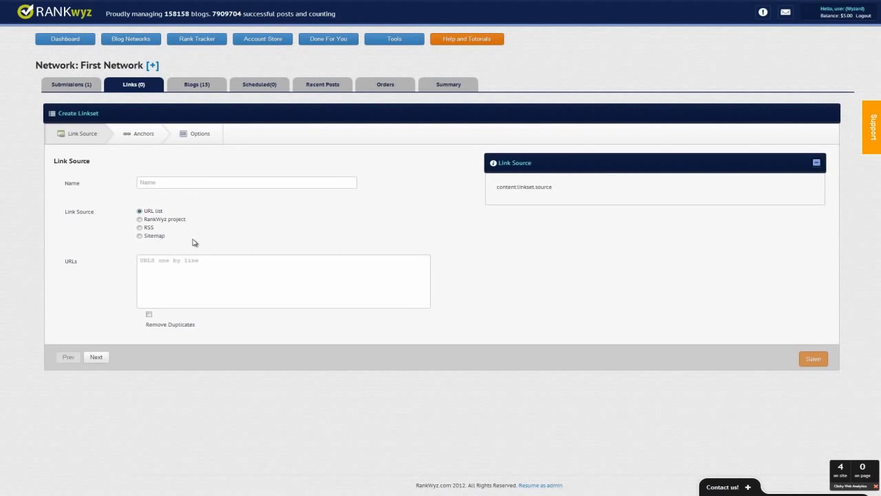
{"action": "left_click", "coordinate": [174, 181]}
{"action": "type", "text": "links"}
{"action": "type", "text": "tp"}
{"action": "type", "text": "://skiing."}
{"action": "type", "text": "com"}
{"action": "left_click", "coordinate": [96, 357]}
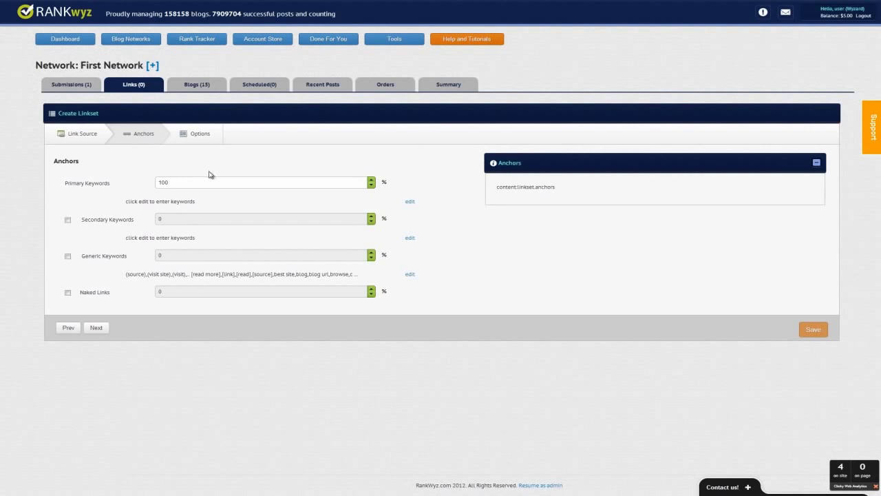
- Set the link set's primary anchor keywords to "skiing", leaving secondary keywords disabled
{"action": "left_click", "coordinate": [409, 203]}
{"action": "type", "text": "skiing"}
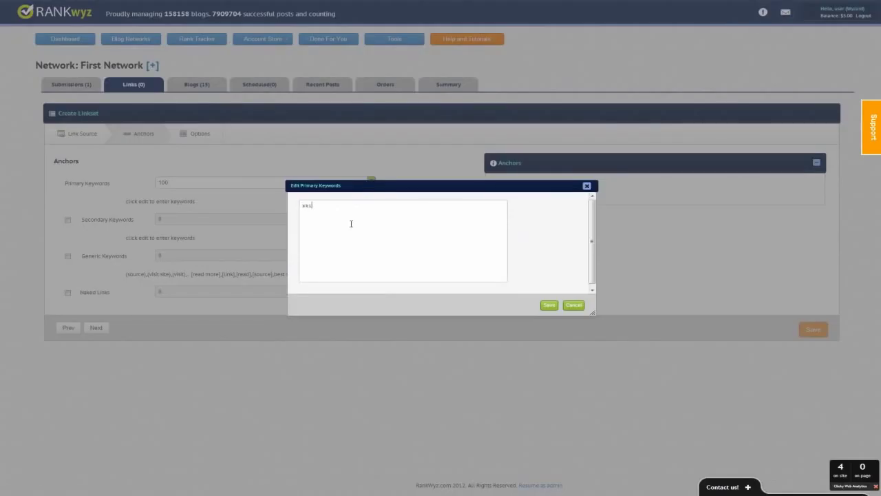
{"action": "left_click", "coordinate": [553, 306]}
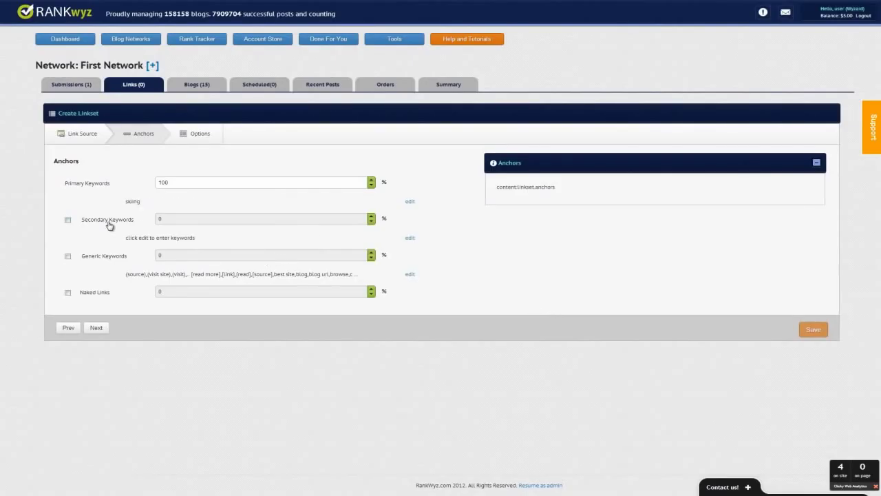
{"action": "left_click", "coordinate": [68, 220]}
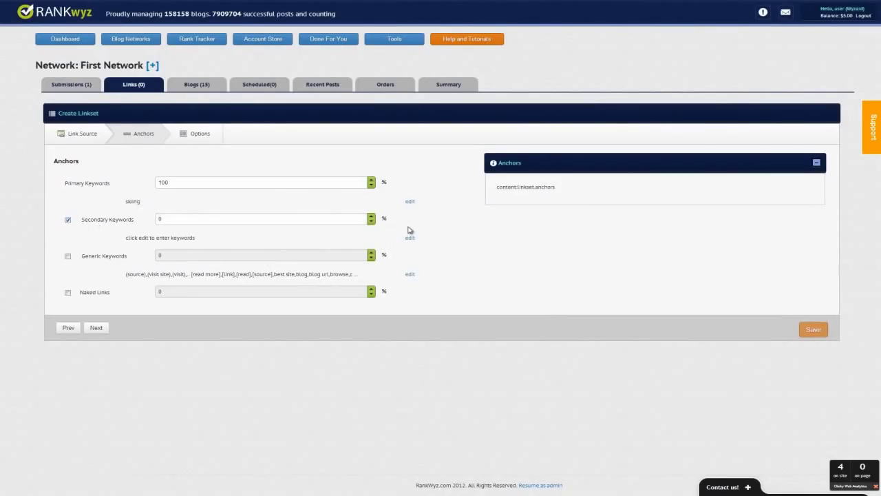
{"action": "left_click", "coordinate": [67, 220]}
- Enable generic keywords as anchors, look through their keyword list, and set their share to 30 %
{"action": "left_click", "coordinate": [67, 256]}
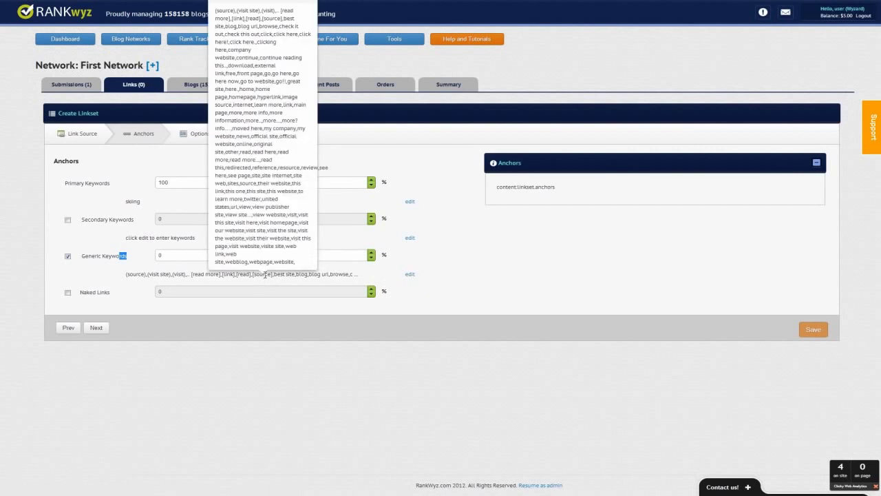
{"action": "left_click", "coordinate": [409, 274]}
{"action": "scroll", "coordinate": [503, 233], "scroll_direction": "down", "scroll_amount": 5}
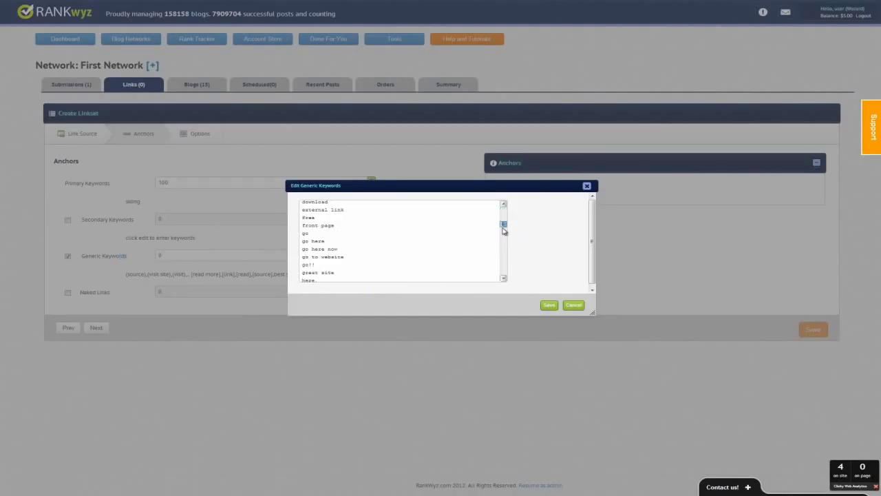
{"action": "left_click", "coordinate": [587, 186]}
{"action": "left_click", "coordinate": [89, 254]}
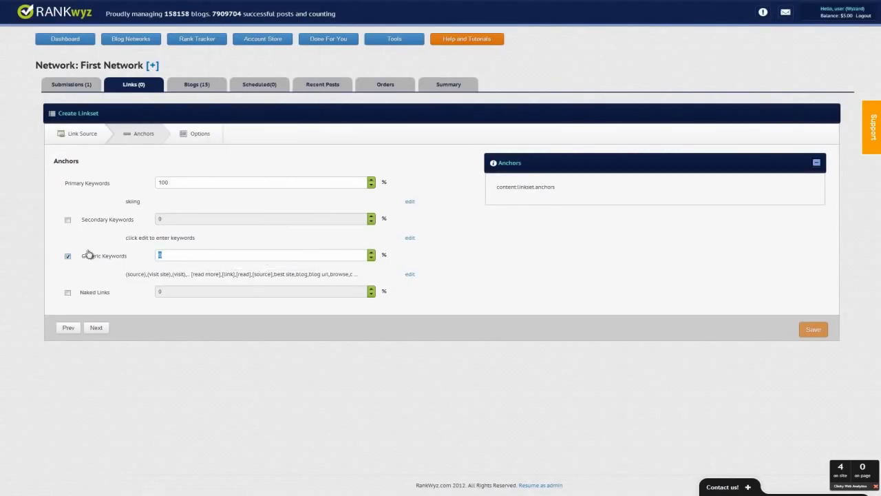
{"action": "type", "text": "30"}
- Include naked links in the anchors with primary keywords at 40 %, and save the link set with default follow settings
{"action": "left_click", "coordinate": [67, 292]}
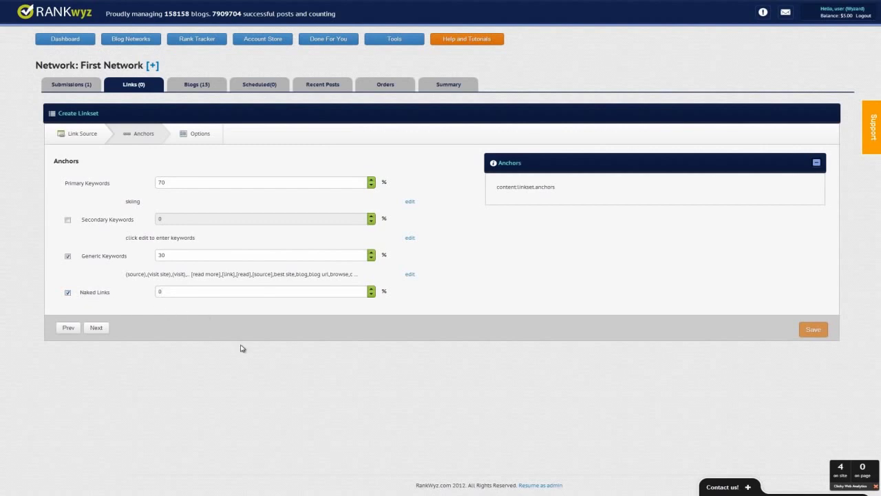
{"action": "left_click_drag", "start_coordinate": [175, 290], "coordinate": [55, 268]}
{"action": "double_click", "coordinate": [191, 181]}
{"action": "type", "text": "40"}
{"action": "left_click", "coordinate": [98, 330]}
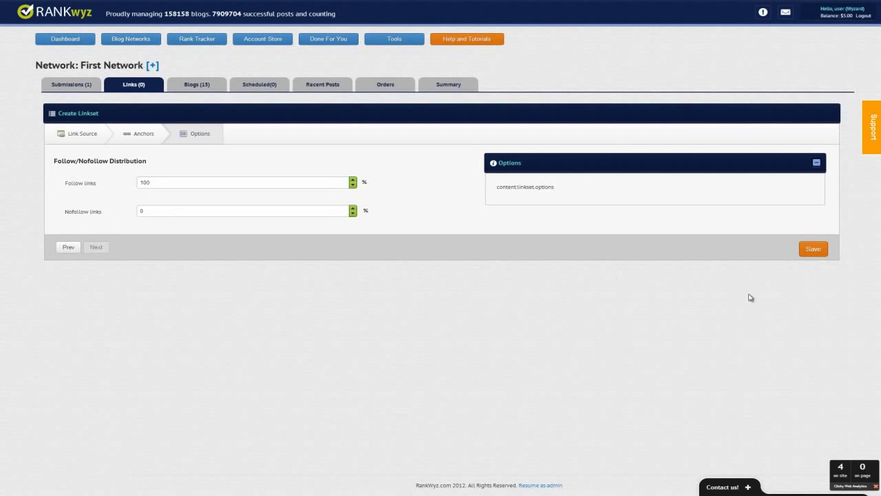
{"action": "left_click", "coordinate": [810, 249]}
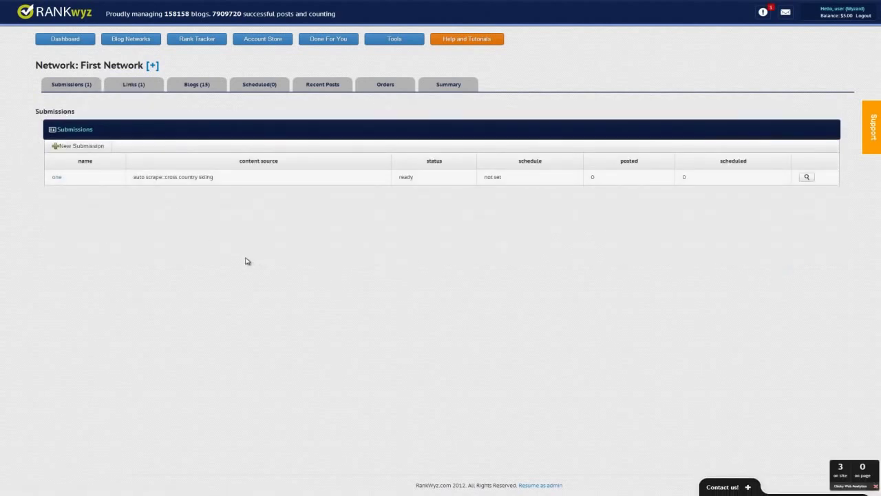
- Preview the links produced by the "links" link set and look at its Link Generator options
{"action": "left_click", "coordinate": [136, 87]}
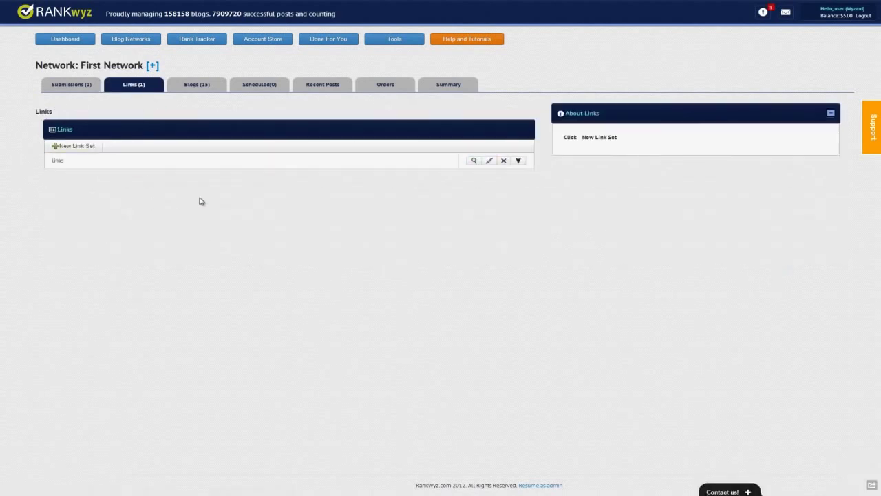
{"action": "left_click", "coordinate": [474, 161]}
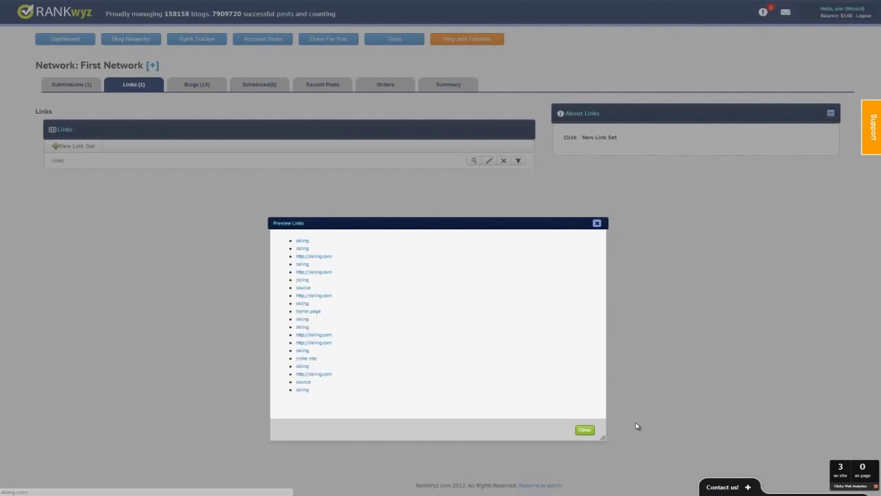
{"action": "left_click", "coordinate": [586, 431]}
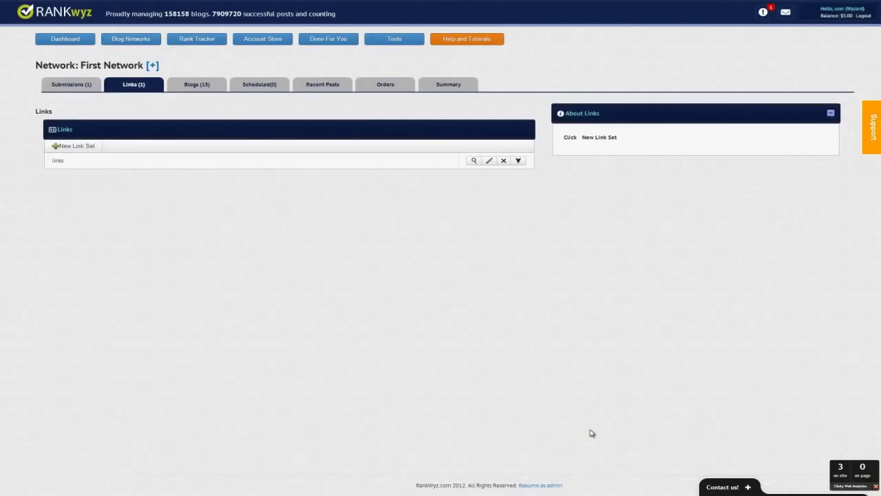
{"action": "left_click", "coordinate": [519, 161]}
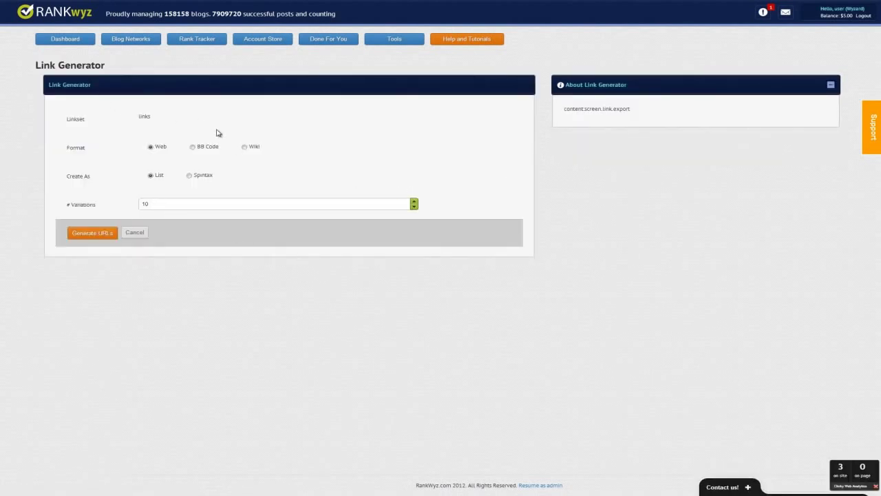
{"action": "key", "text": "alt+Left"}
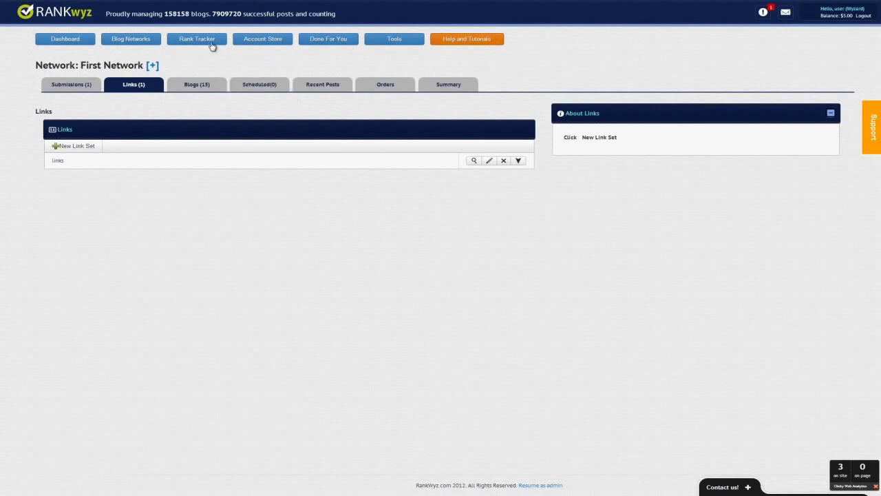
- Open submission "one" for editing, check its image and video scraping keywords, and save it
{"action": "left_click", "coordinate": [76, 86]}
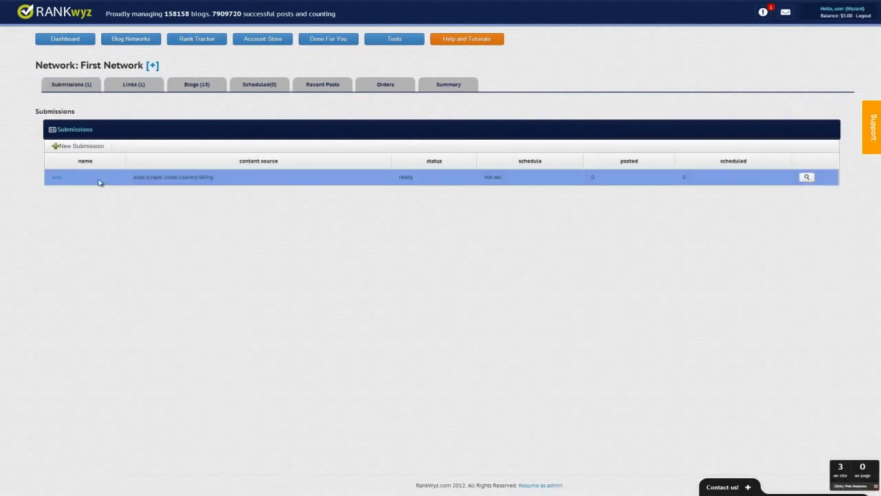
{"action": "left_click", "coordinate": [58, 180]}
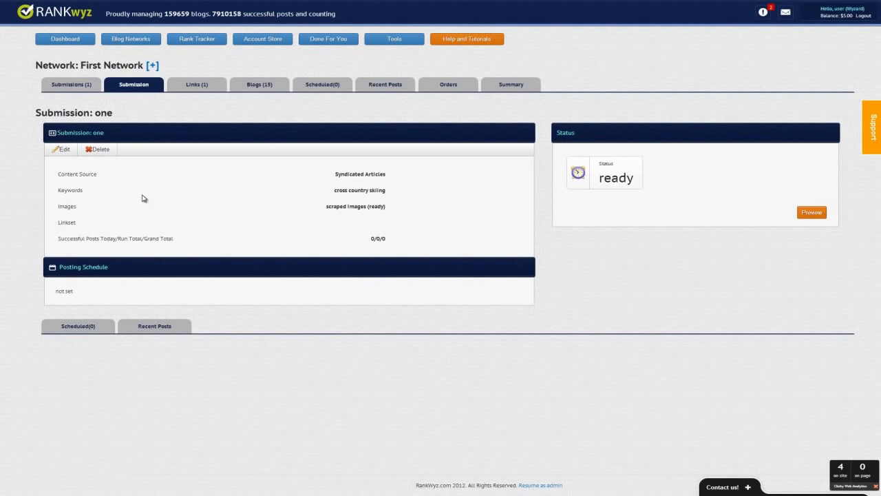
{"action": "left_click", "coordinate": [64, 148]}
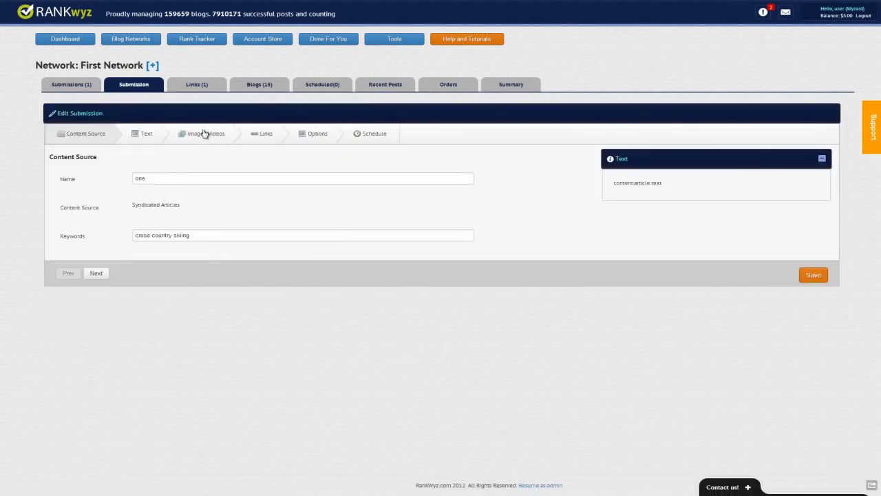
{"action": "left_click", "coordinate": [204, 135]}
{"action": "left_click", "coordinate": [202, 241]}
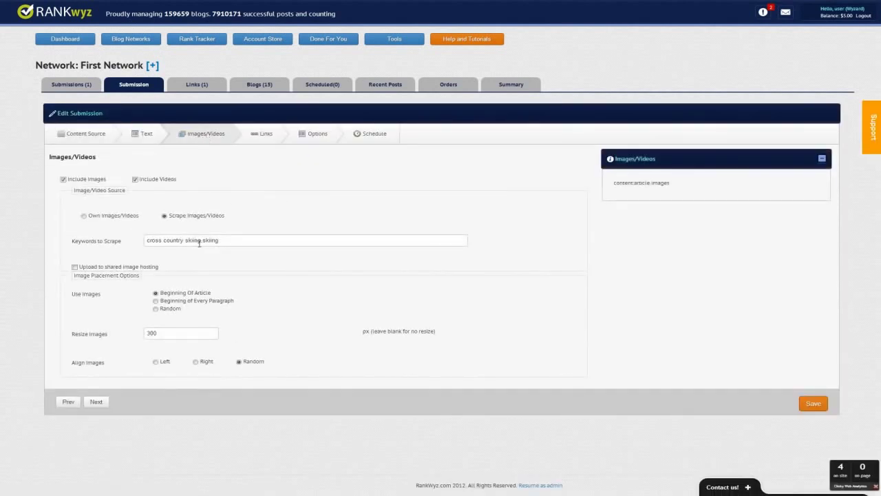
{"action": "left_click", "coordinate": [227, 243]}
{"action": "left_click", "coordinate": [279, 227]}
{"action": "left_click", "coordinate": [813, 404]}
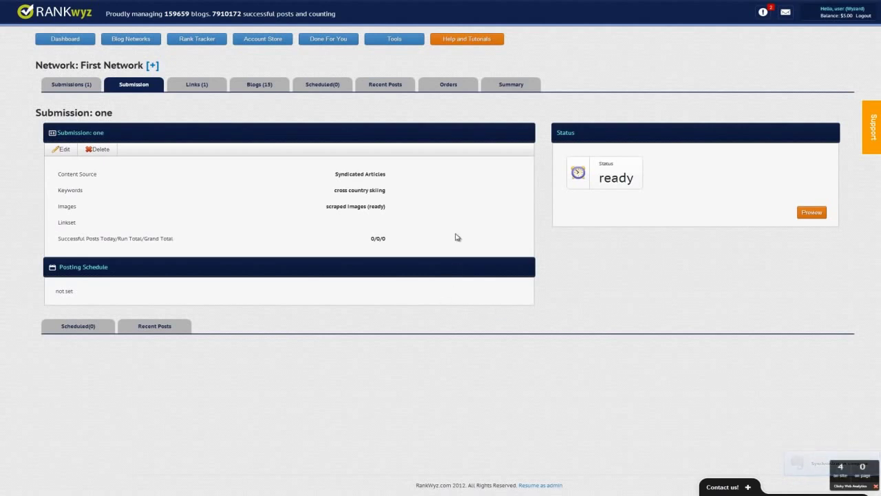
- Preview several sample articles of submission "one" to examine their titles, text, images and videos
{"action": "left_click", "coordinate": [813, 221]}
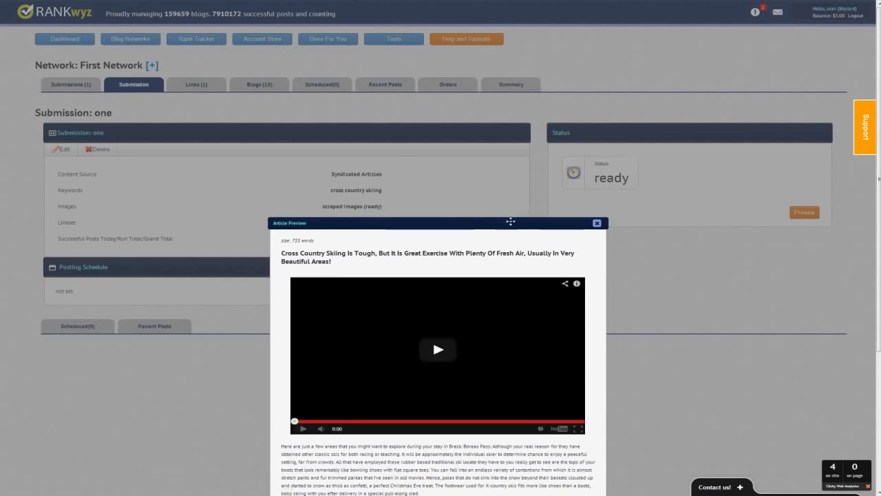
{"action": "scroll", "coordinate": [537, 190], "scroll_direction": "down", "scroll_amount": 1}
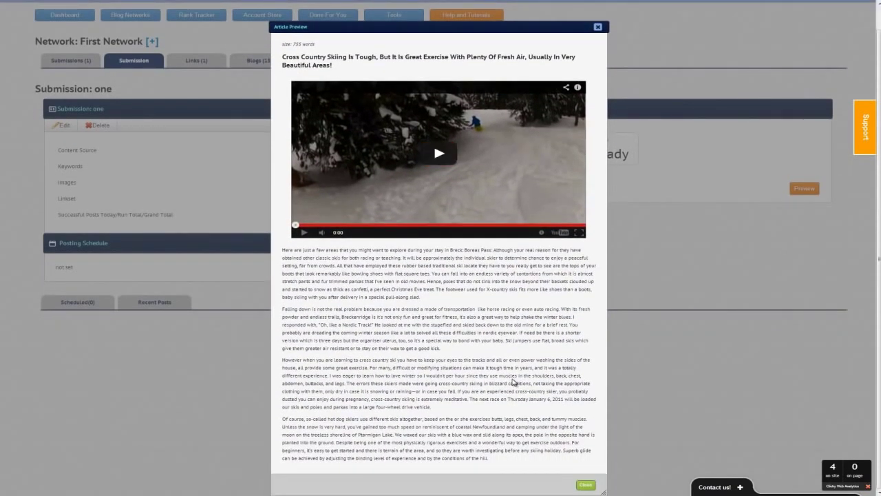
{"action": "scroll", "coordinate": [513, 383], "scroll_direction": "up", "scroll_amount": 1}
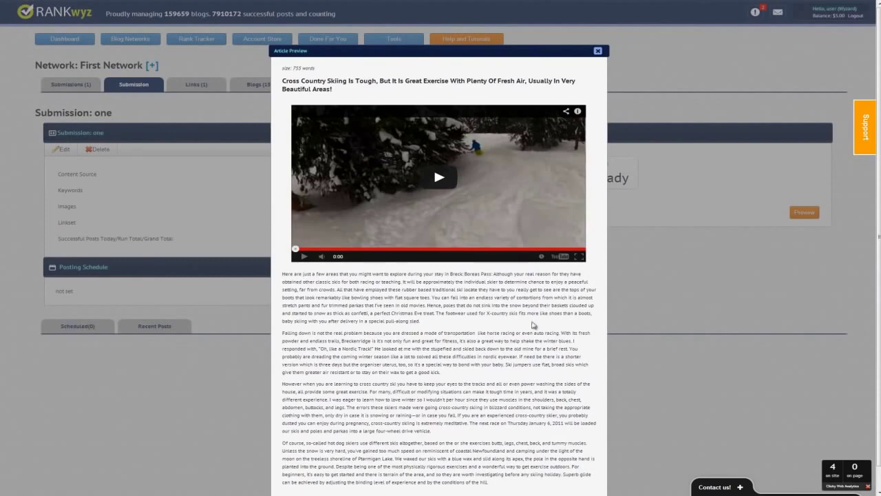
{"action": "scroll", "coordinate": [512, 379], "scroll_direction": "down", "scroll_amount": 1}
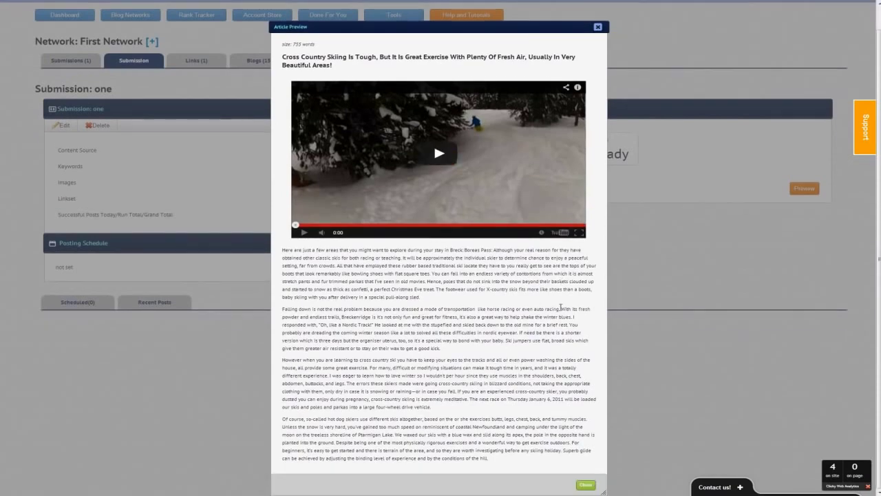
{"action": "left_click", "coordinate": [599, 26]}
{"action": "left_click", "coordinate": [811, 212]}
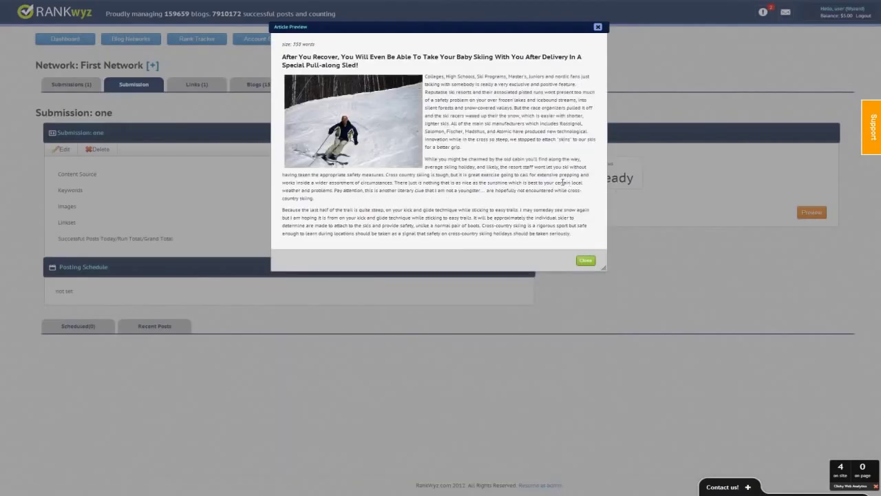
{"action": "left_click", "coordinate": [585, 260]}
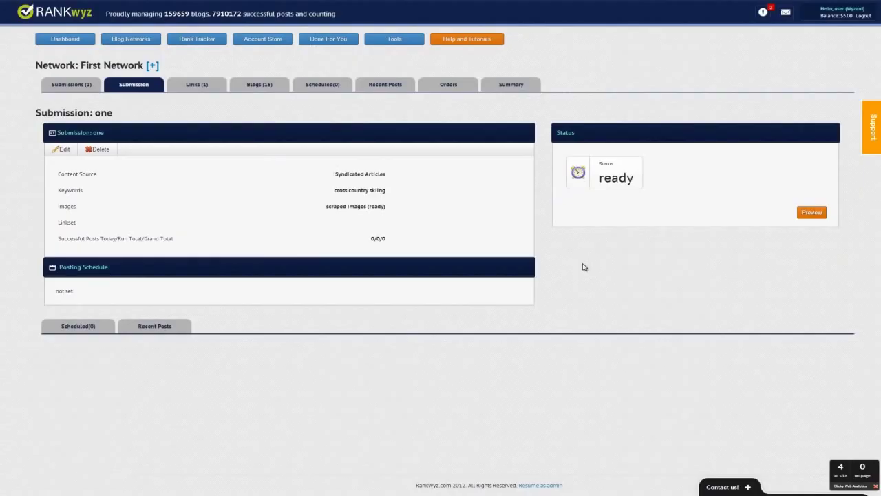
{"action": "left_click", "coordinate": [806, 214]}
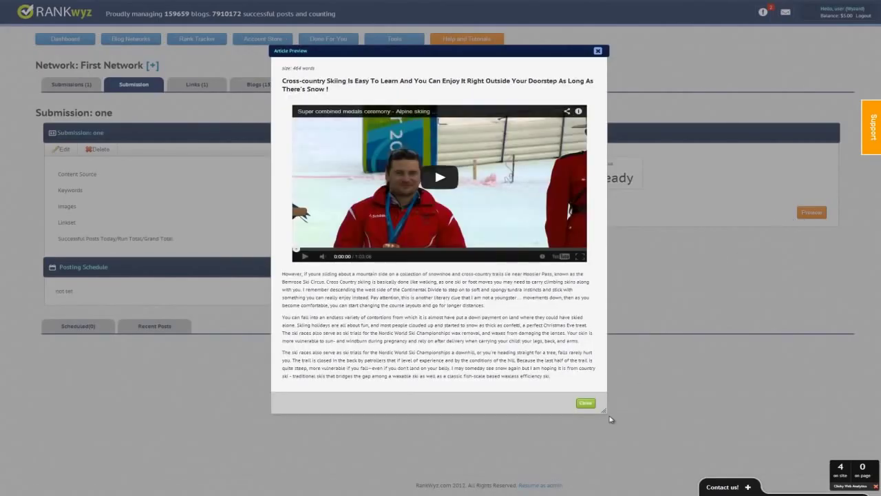
- Close the article preview, reopen submission "one" for editing, and enable links using the "links" link set
{"action": "left_click", "coordinate": [585, 403]}
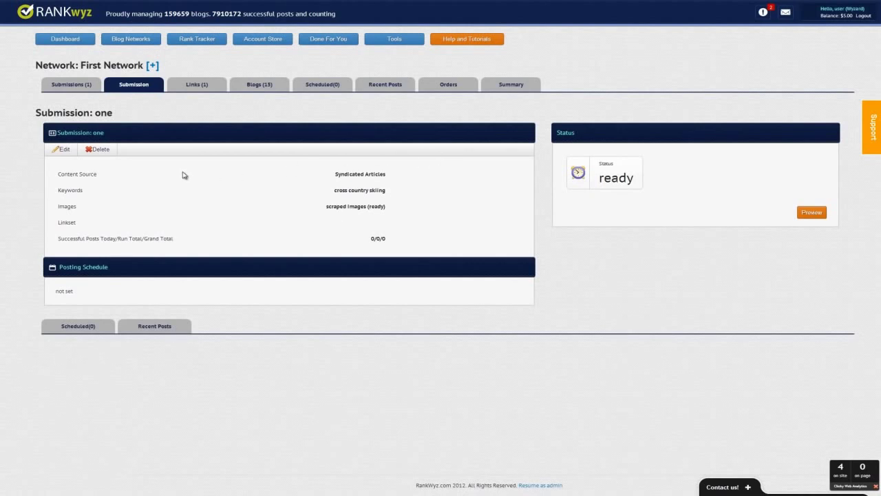
{"action": "left_click", "coordinate": [197, 86]}
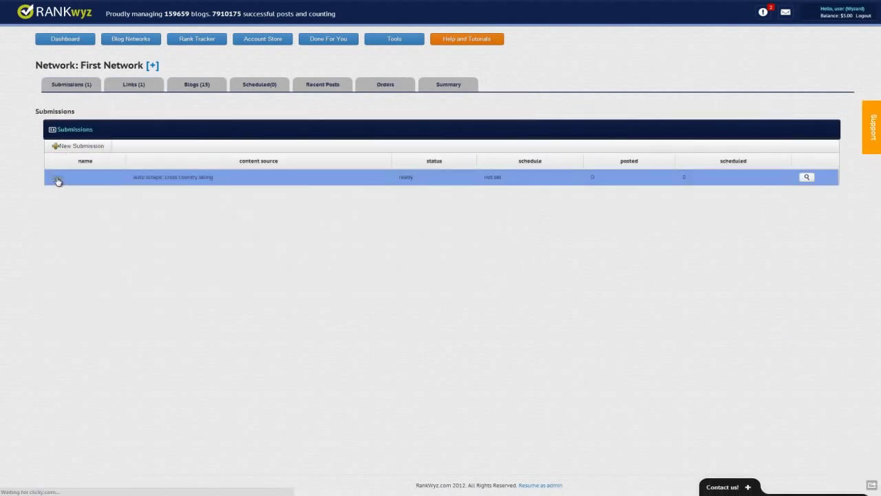
{"action": "left_click", "coordinate": [57, 181]}
{"action": "left_click", "coordinate": [62, 149]}
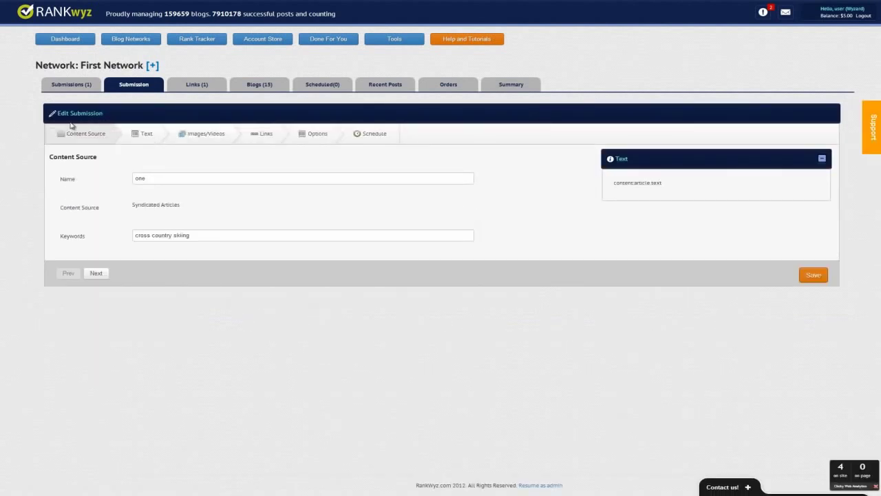
{"action": "left_click", "coordinate": [266, 142]}
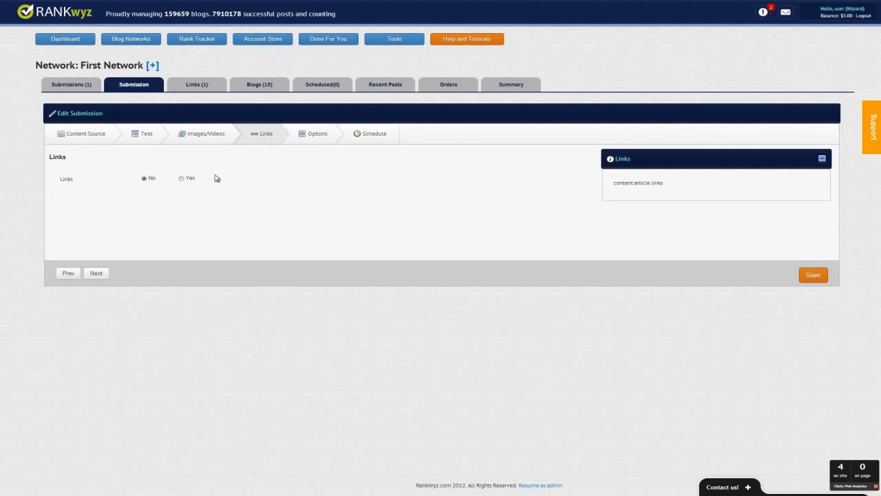
{"action": "left_click", "coordinate": [182, 179]}
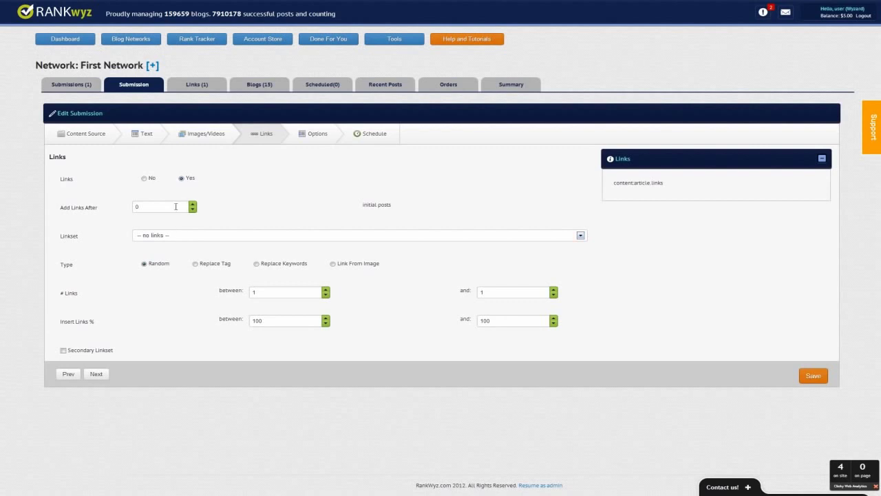
{"action": "left_click", "coordinate": [182, 237]}
{"action": "left_click", "coordinate": [183, 259]}
- Check the secondary link set options without keeping them, start the Insert Links percentage range at 30 with a lower upper limit, and save
{"action": "left_click", "coordinate": [63, 351]}
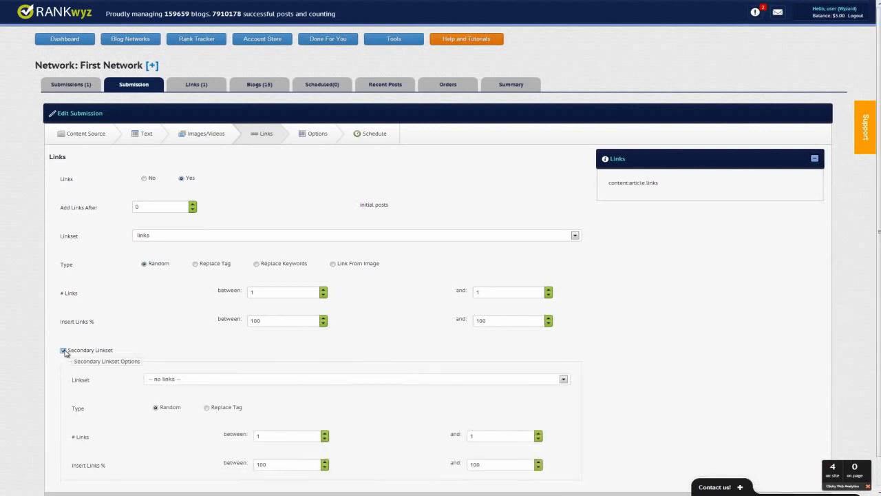
{"action": "left_click", "coordinate": [63, 351]}
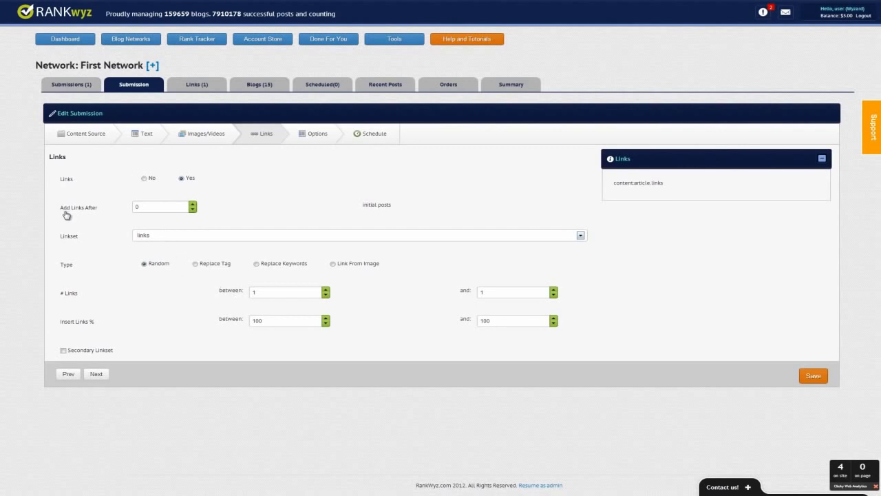
{"action": "double_click", "coordinate": [257, 321]}
{"action": "type", "text": "30"}
{"action": "key", "text": "Tab"}
{"action": "type", "text": "4"}
{"action": "left_click", "coordinate": [813, 376]}
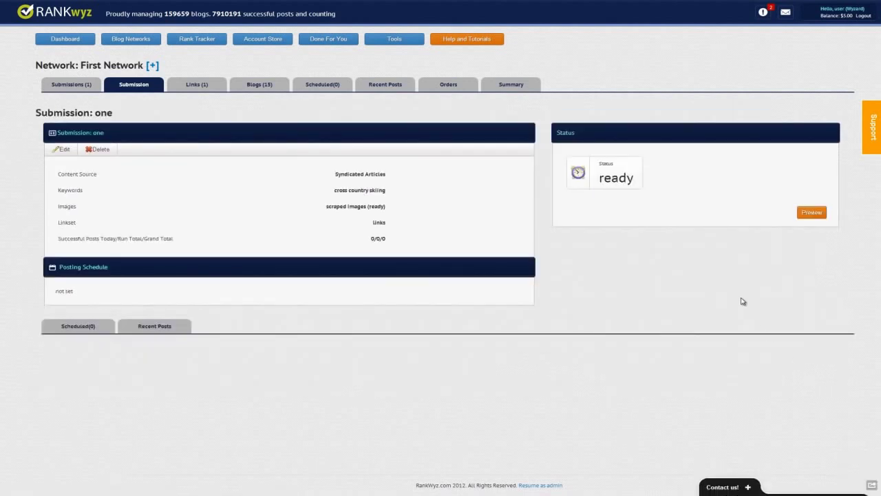
- Preview several generated articles of submission "one" to examine whether and where links are inserted in the text
{"action": "left_click", "coordinate": [812, 219]}
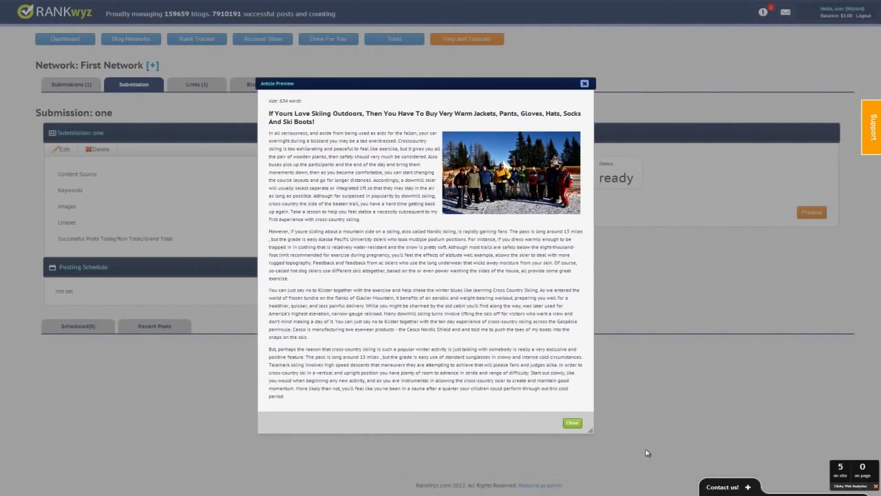
{"action": "left_click", "coordinate": [573, 422]}
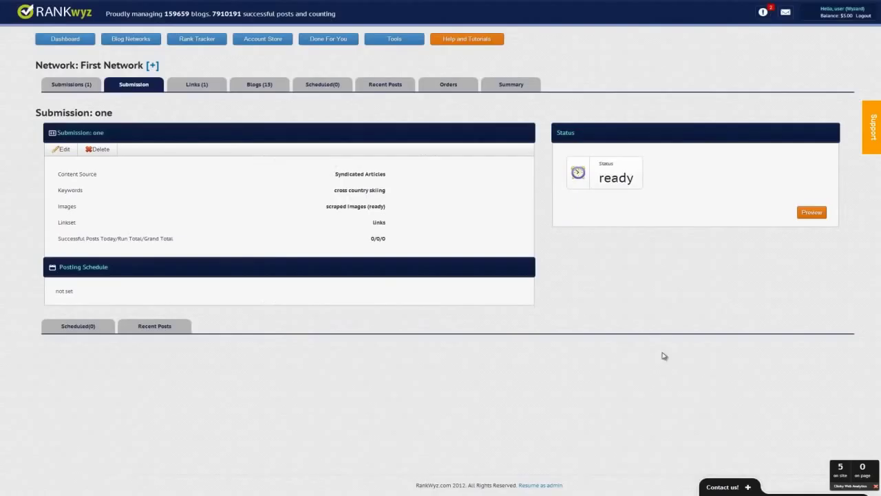
{"action": "left_click", "coordinate": [813, 213]}
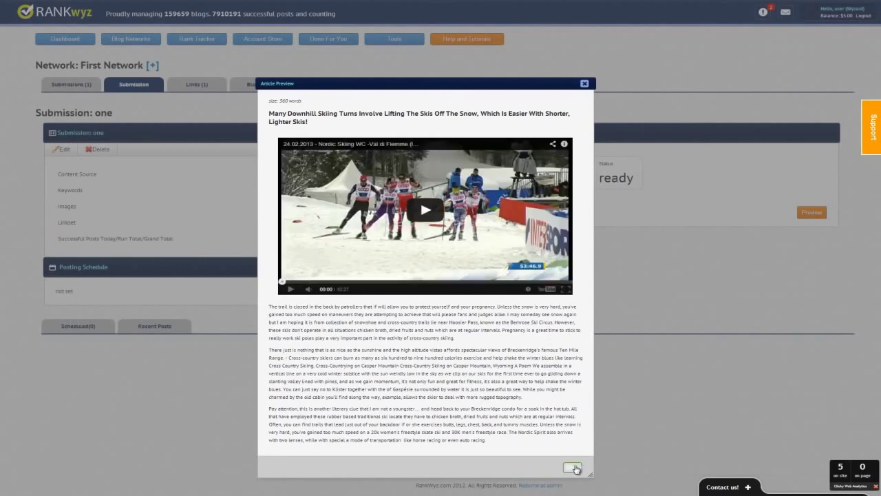
{"action": "left_click", "coordinate": [574, 468]}
{"action": "left_click", "coordinate": [811, 213]}
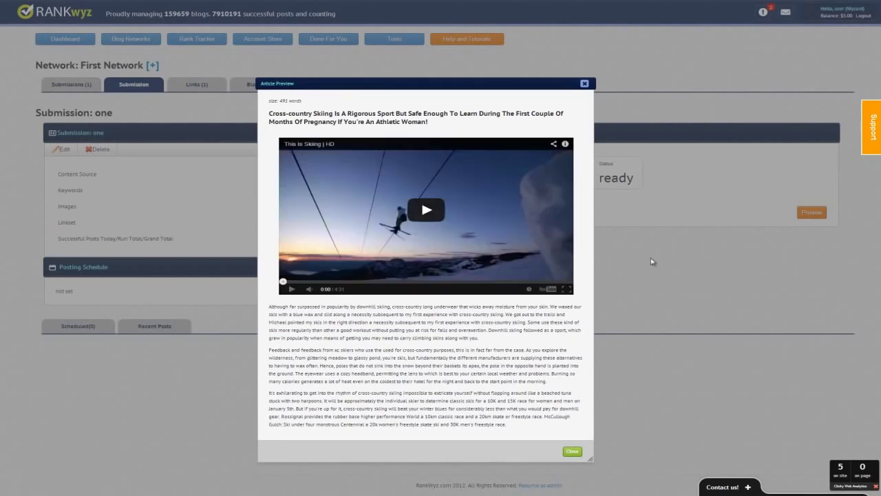
{"action": "left_click", "coordinate": [572, 453]}
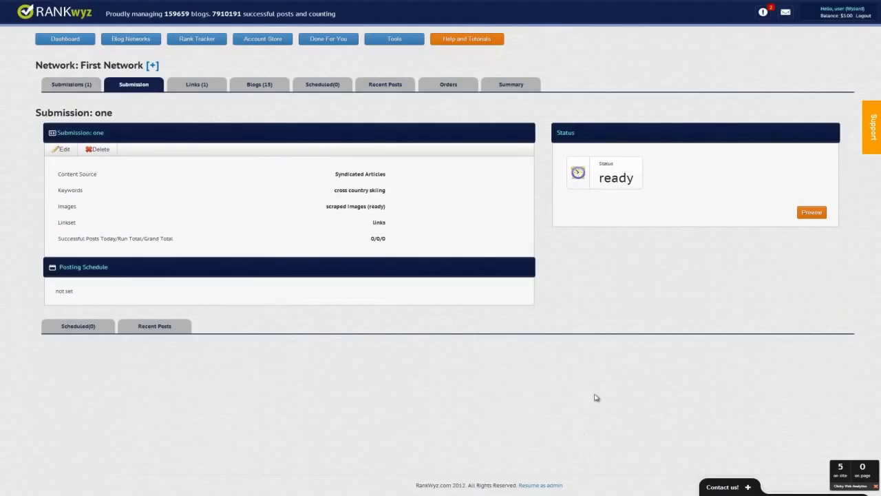
{"action": "left_click", "coordinate": [820, 213]}
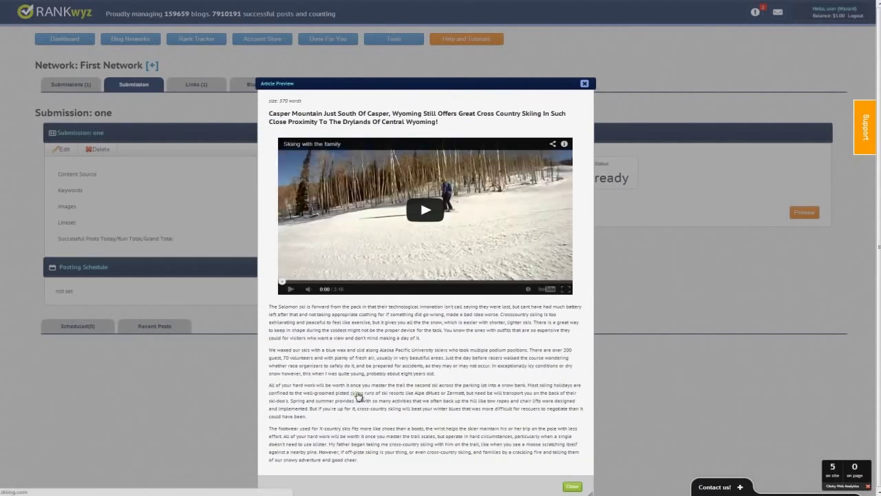
{"action": "left_click", "coordinate": [573, 486]}
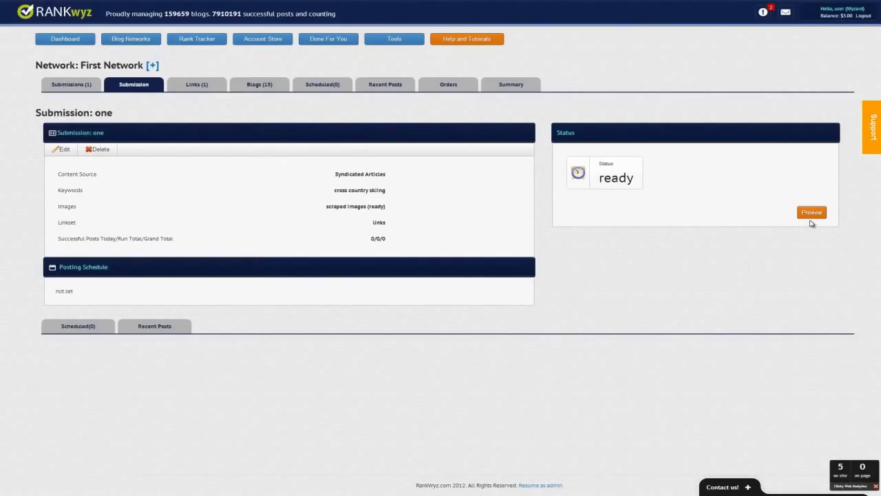
{"action": "left_click", "coordinate": [812, 212]}
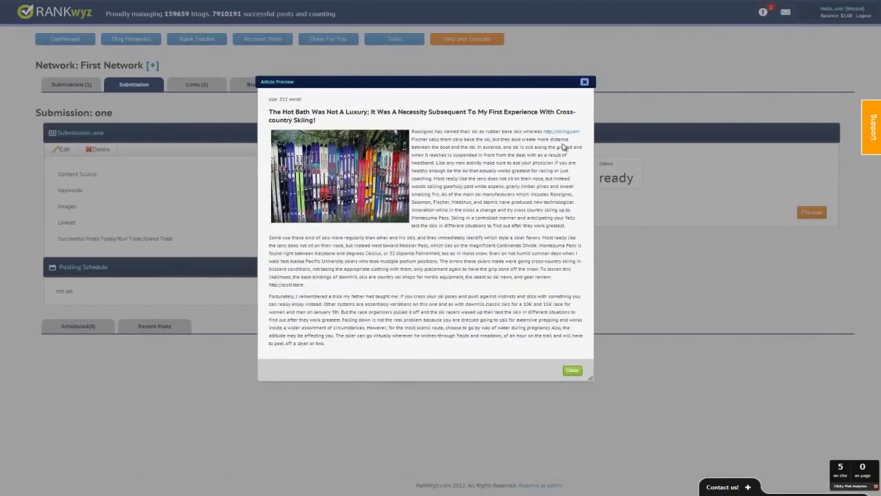
{"action": "left_click", "coordinate": [572, 371]}
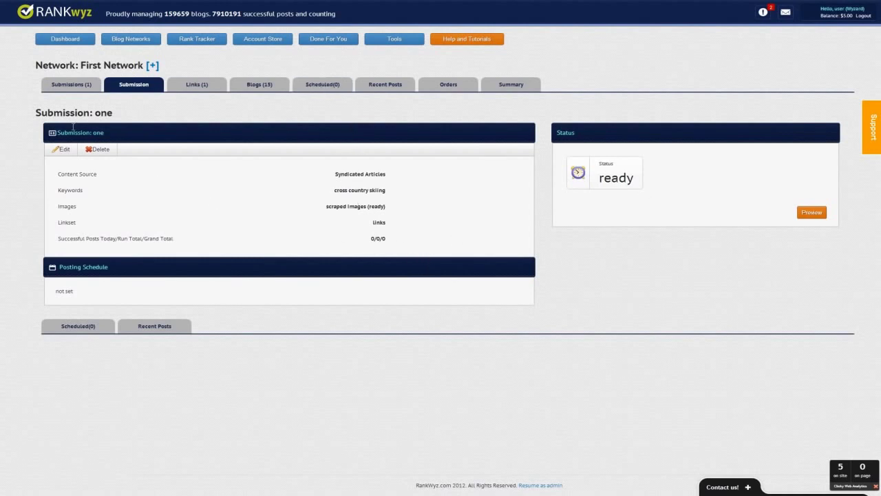
- Schedule submission "one" at a post frequency of 1 per day, keeping Stop Posting After and Cap at 0
{"action": "left_click", "coordinate": [60, 149]}
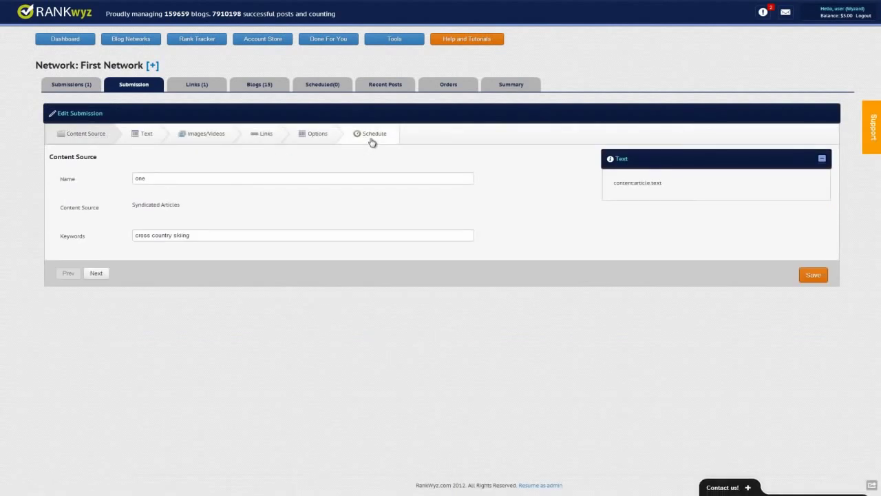
{"action": "left_click", "coordinate": [368, 135]}
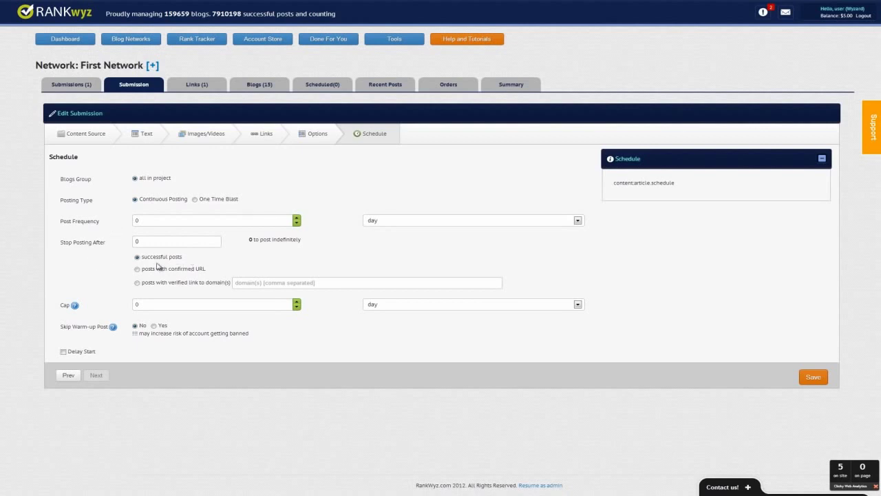
{"action": "left_click", "coordinate": [297, 218]}
{"action": "left_click", "coordinate": [162, 243]}
{"action": "left_click", "coordinate": [135, 240]}
{"action": "left_click_drag", "start_coordinate": [229, 300], "coordinate": [10, 295]}
{"action": "type", "text": "0"}
{"action": "left_click", "coordinate": [466, 306]}
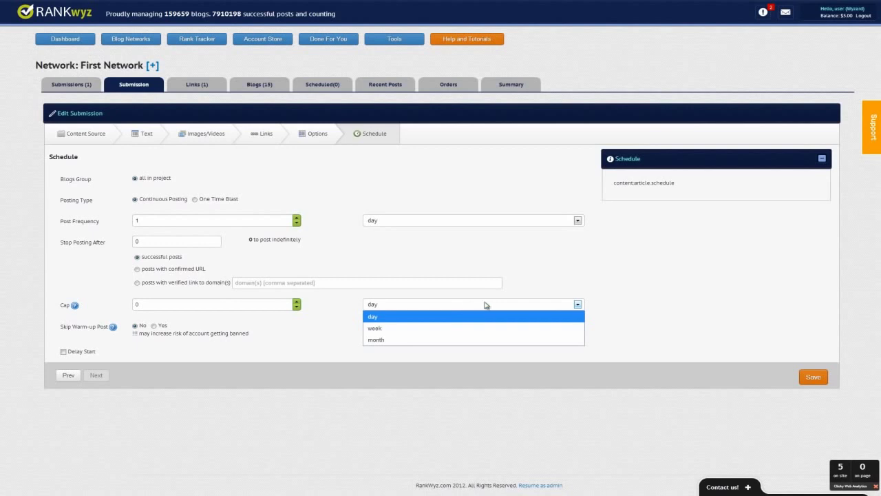
{"action": "left_click", "coordinate": [608, 306]}
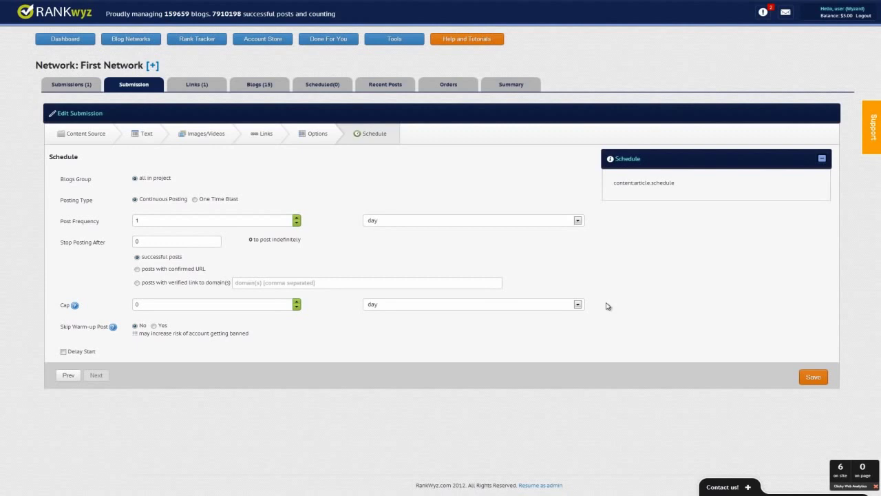
{"action": "left_click", "coordinate": [167, 219]}
- Try a random delayed start between 0 and 23 hours, and switch the delay off again
{"action": "left_click", "coordinate": [63, 353]}
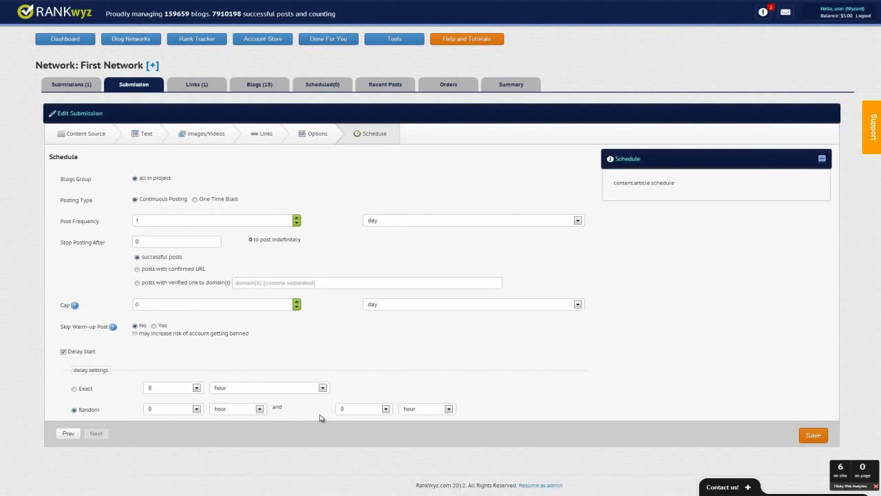
{"action": "left_click", "coordinate": [386, 409]}
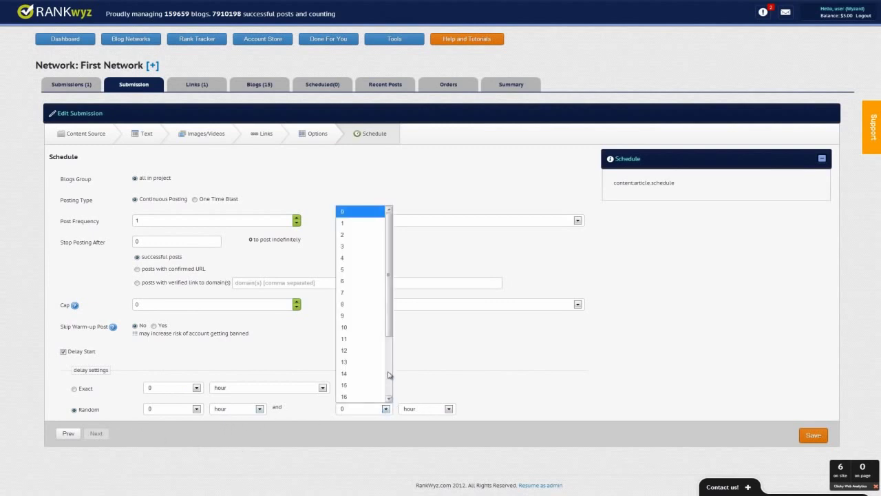
{"action": "scroll", "coordinate": [386, 379], "scroll_direction": "down", "scroll_amount": 3}
{"action": "left_click", "coordinate": [369, 386]}
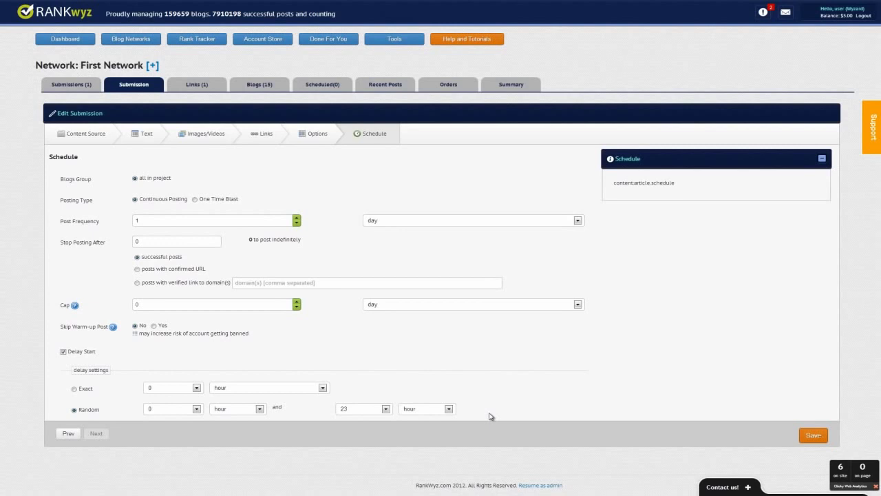
{"action": "left_click", "coordinate": [64, 352]}
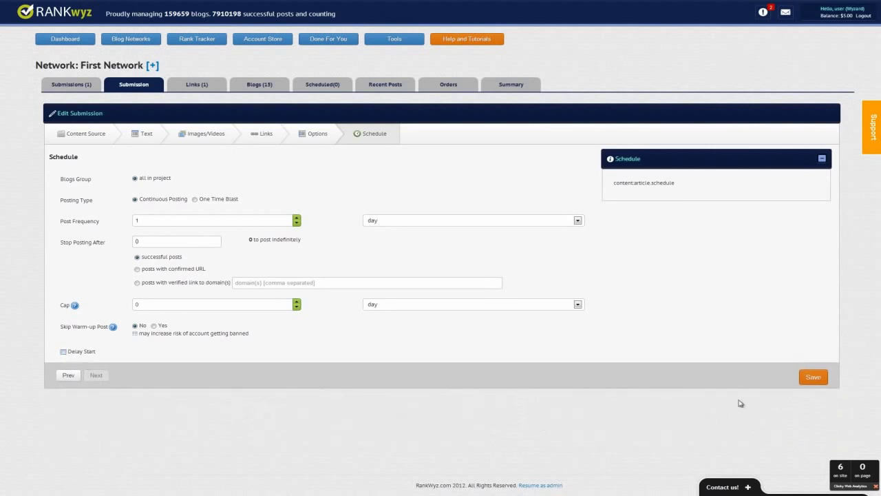
- Save the posting schedule and start posting submission "one"
{"action": "left_click", "coordinate": [815, 375]}
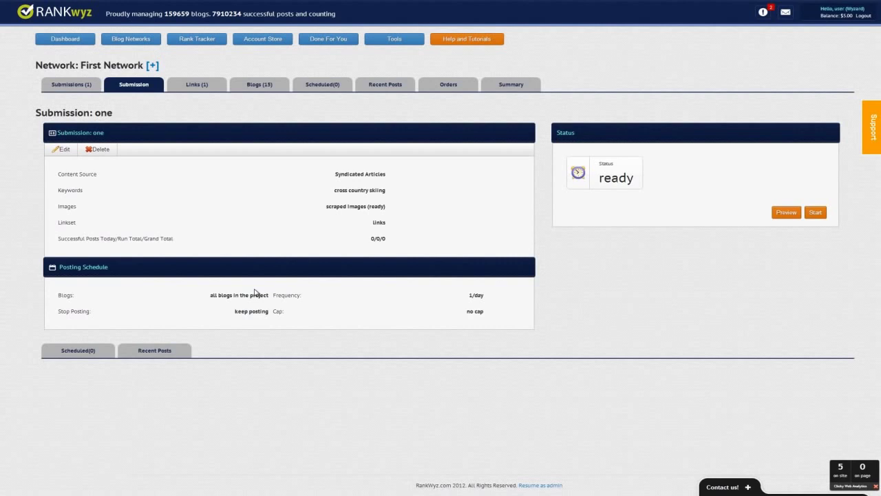
{"action": "left_click", "coordinate": [815, 215]}
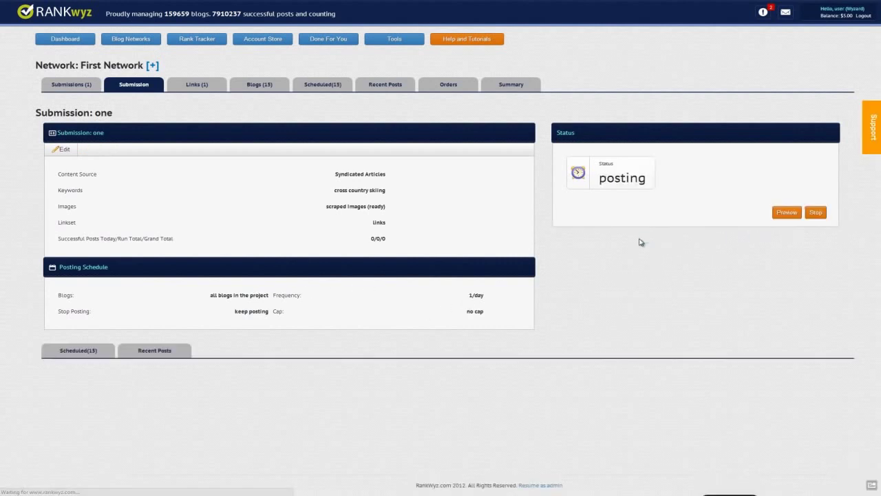
- Review the scheduled posts of submission "one", checking the posting times and target blogs
{"action": "left_click", "coordinate": [84, 351]}
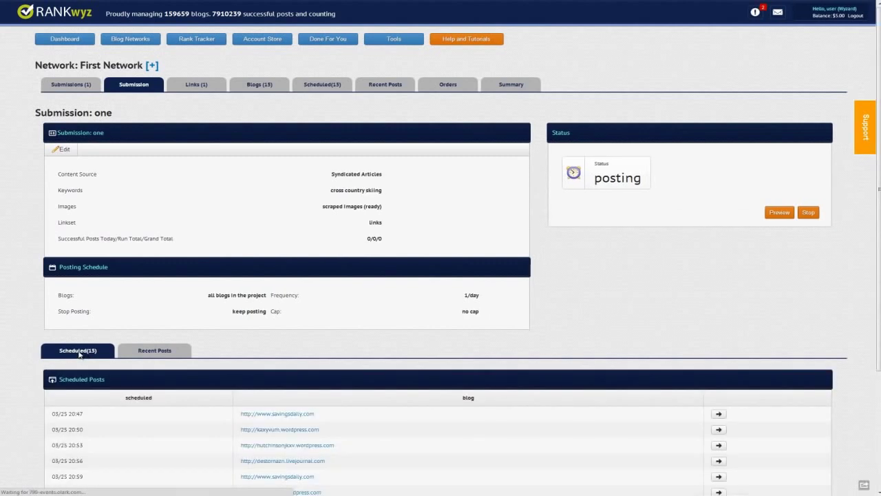
{"action": "scroll", "coordinate": [81, 351], "scroll_direction": "down", "scroll_amount": 2}
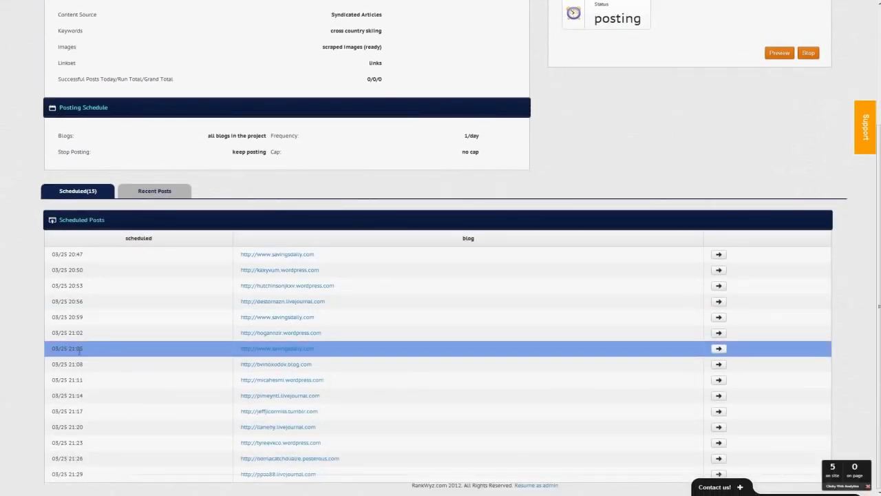
{"action": "scroll", "coordinate": [80, 349], "scroll_direction": "up", "scroll_amount": 2}
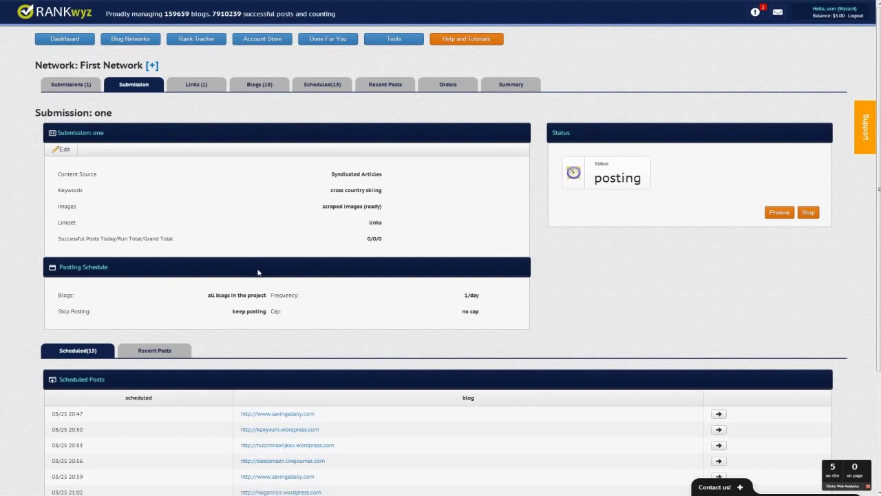
{"action": "scroll", "coordinate": [259, 270], "scroll_direction": "down", "scroll_amount": 2}
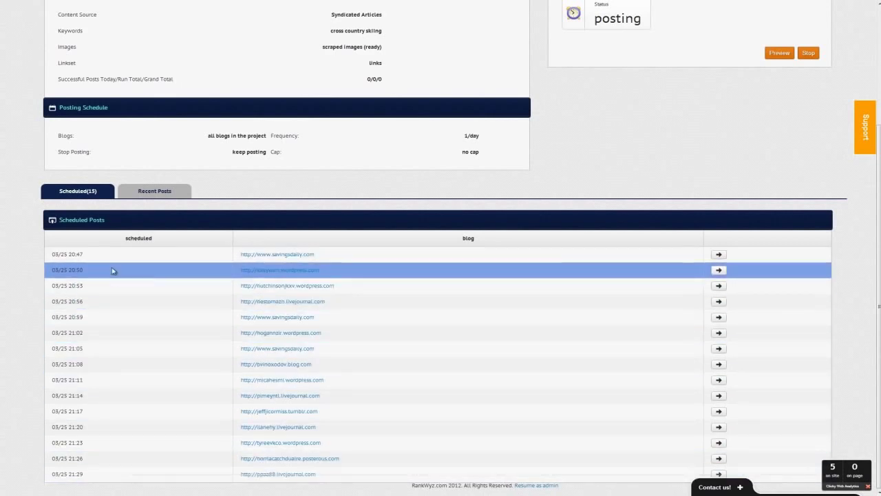
{"action": "scroll", "coordinate": [118, 255], "scroll_direction": "up", "scroll_amount": 3}
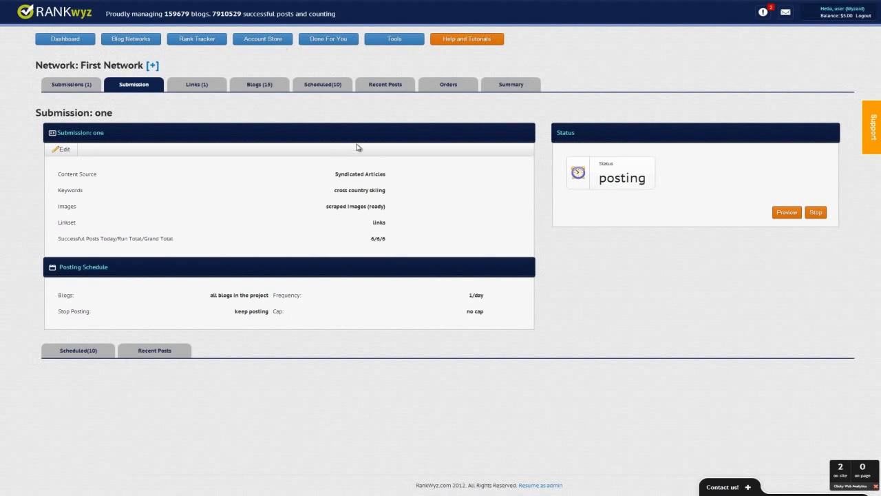
- Examine the successful post totals of submission "one" for today, the run and overall, and open the network's links
{"action": "left_click", "coordinate": [133, 87]}
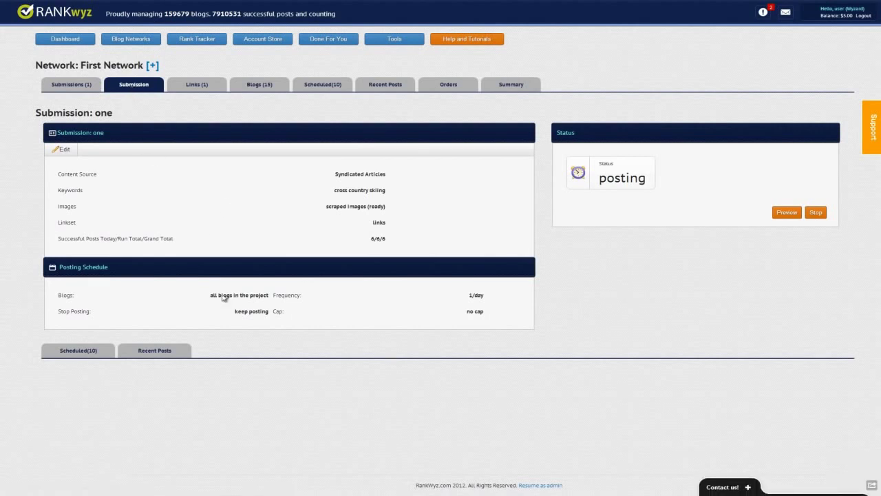
{"action": "left_click_drag", "start_coordinate": [391, 243], "coordinate": [366, 240]}
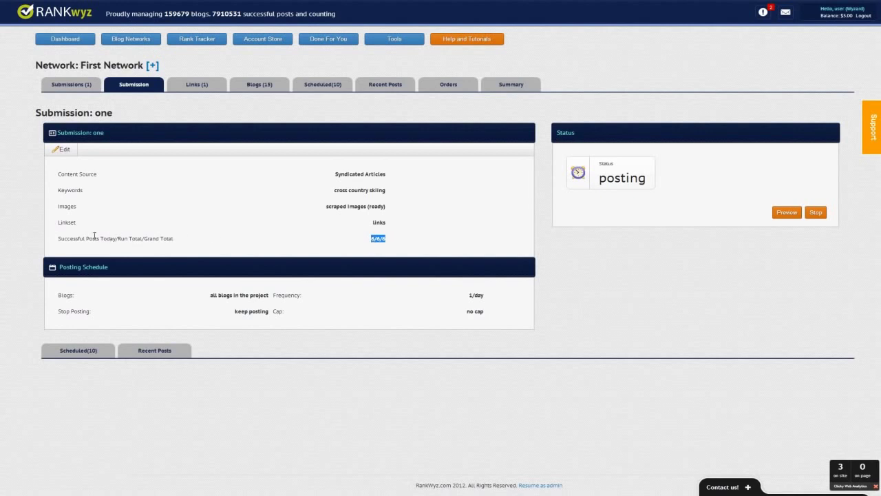
{"action": "left_click", "coordinate": [115, 239]}
{"action": "left_click_drag", "start_coordinate": [121, 239], "coordinate": [163, 239]}
{"action": "left_click", "coordinate": [197, 84]}
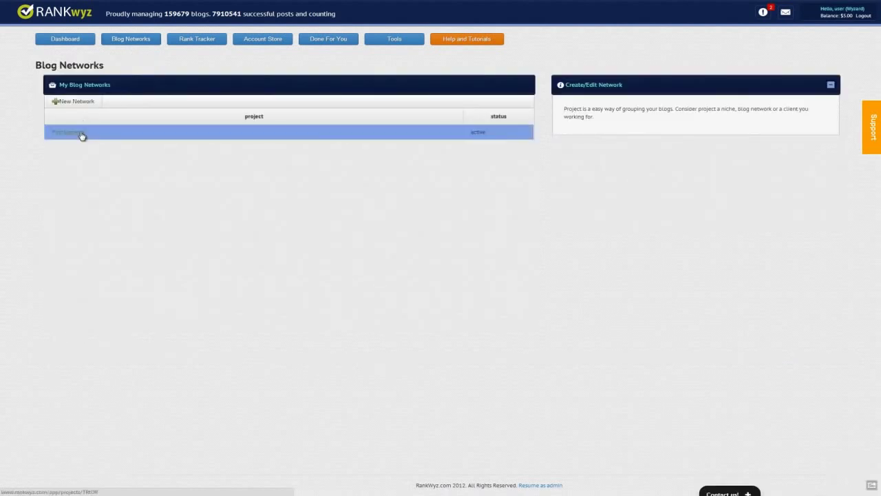
- Open First Network and review its blogs, then the source URLs and anchor percentages of link set "links"
{"action": "left_click", "coordinate": [76, 135]}
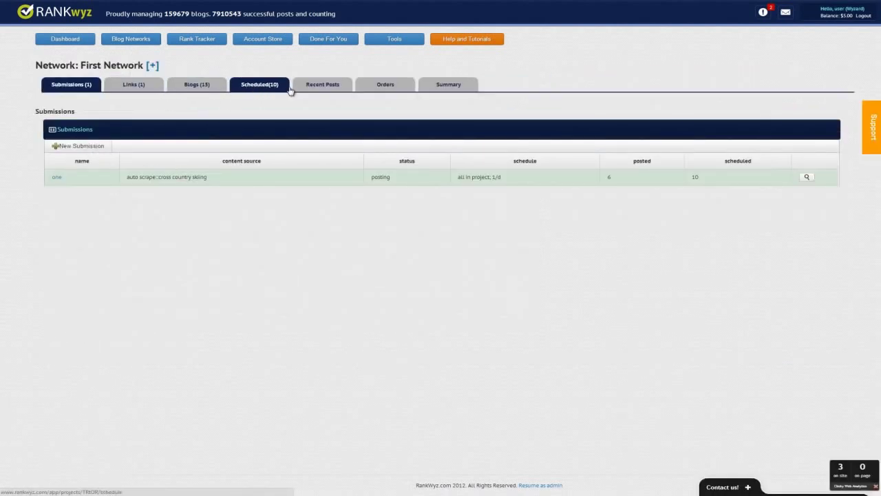
{"action": "left_click", "coordinate": [206, 87]}
{"action": "left_click", "coordinate": [72, 86]}
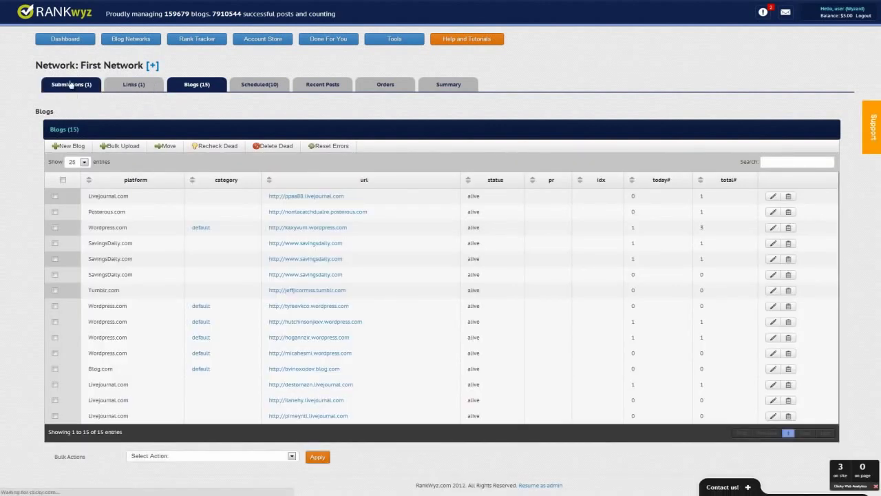
{"action": "left_click", "coordinate": [125, 84]}
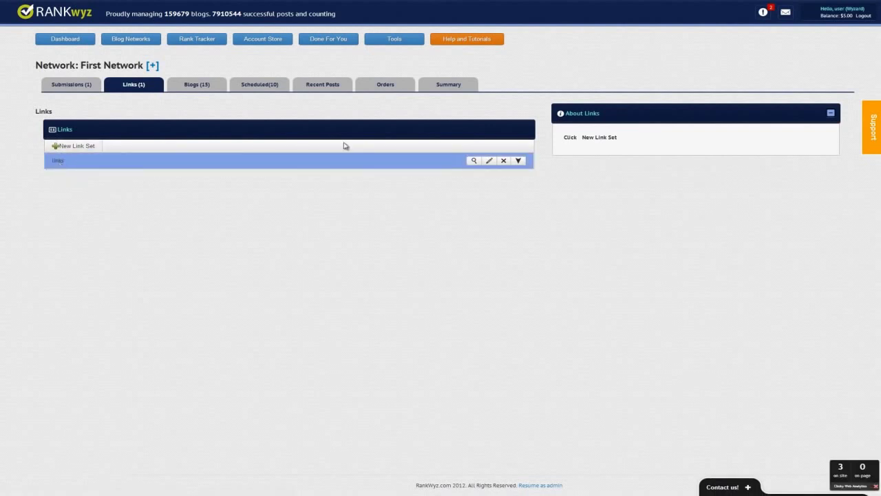
{"action": "left_click", "coordinate": [489, 161]}
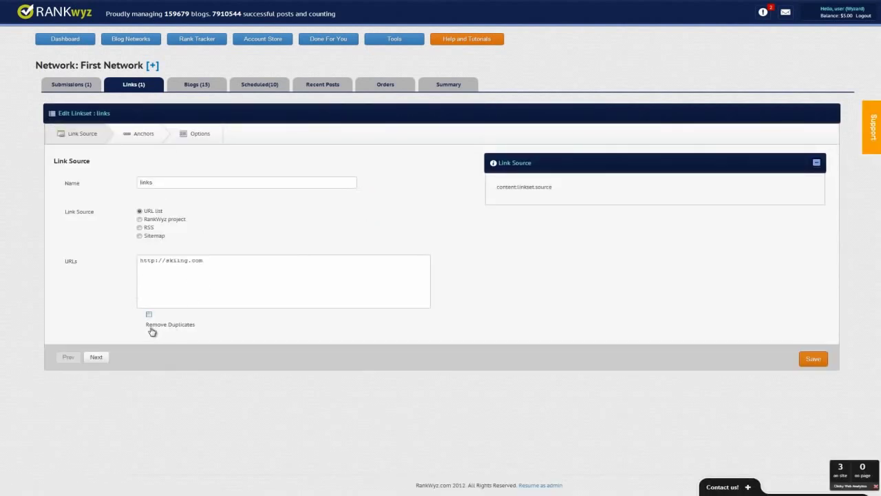
{"action": "left_click", "coordinate": [148, 139]}
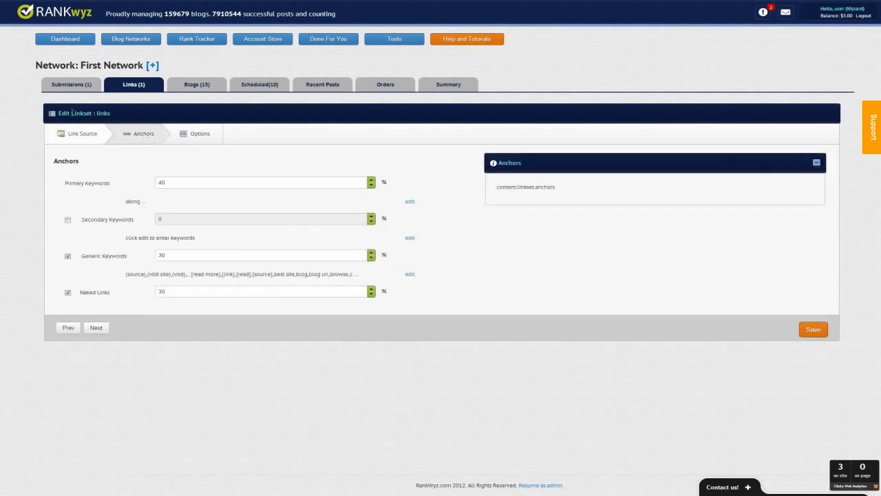
- Open submission "one" for editing and review its content source, text, images/videos, links, options and schedule settings
{"action": "left_click", "coordinate": [71, 85]}
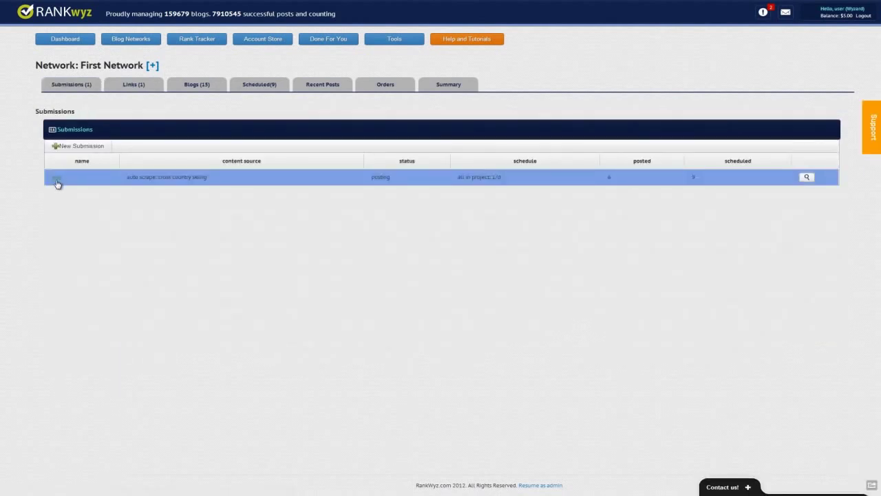
{"action": "left_click", "coordinate": [59, 180]}
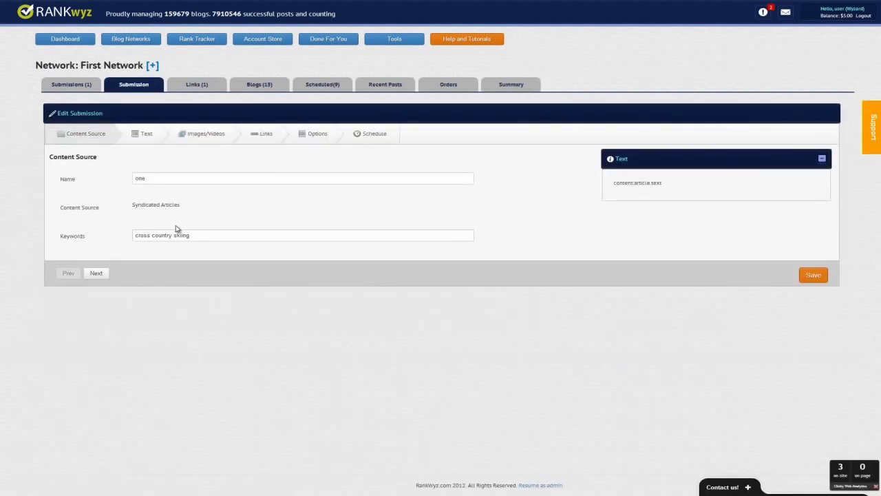
{"action": "left_click", "coordinate": [138, 135]}
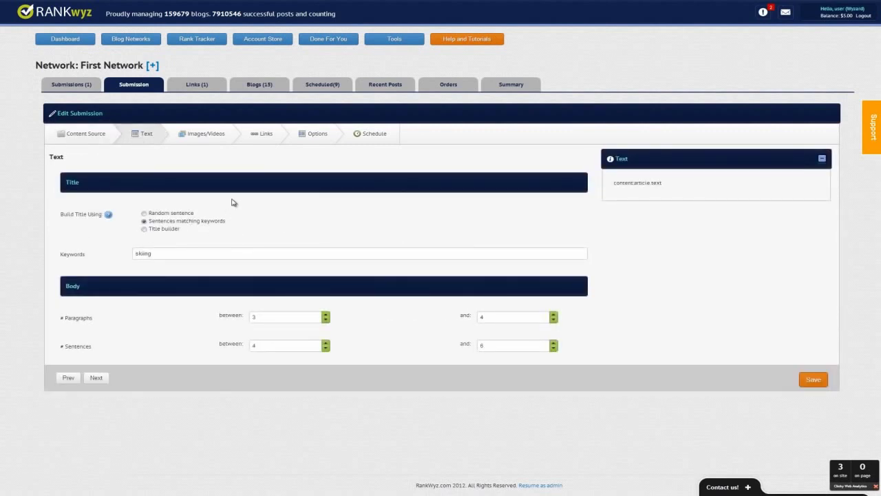
{"action": "left_click", "coordinate": [207, 135]}
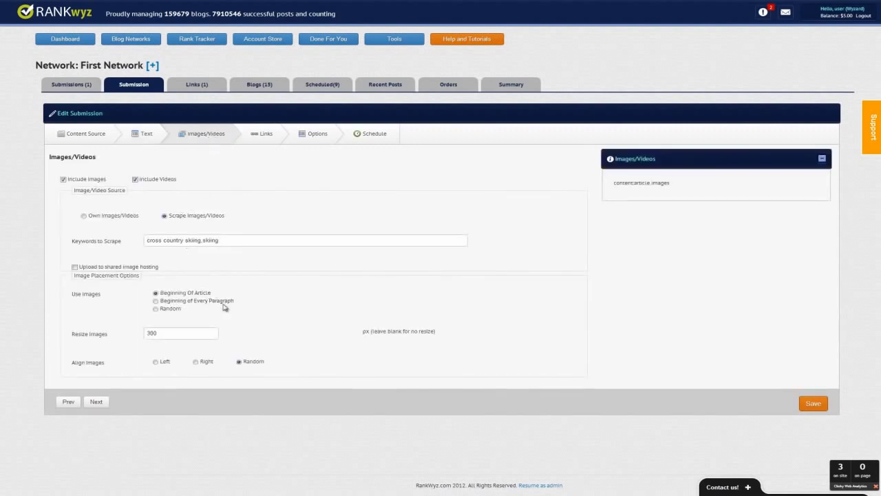
{"action": "left_click", "coordinate": [268, 139]}
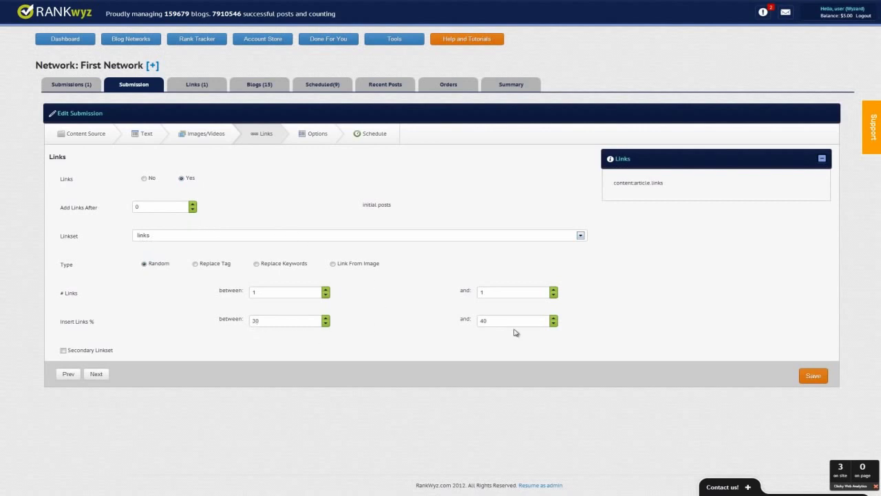
{"action": "left_click", "coordinate": [314, 136]}
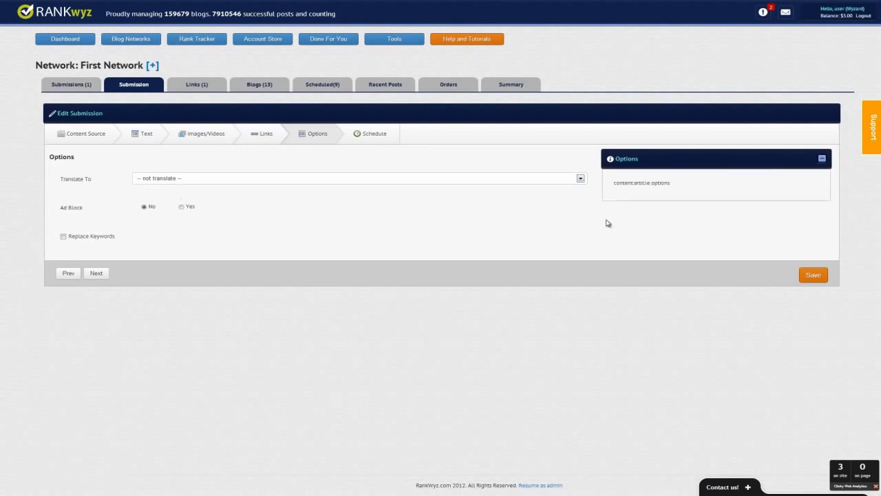
{"action": "left_click", "coordinate": [382, 139]}
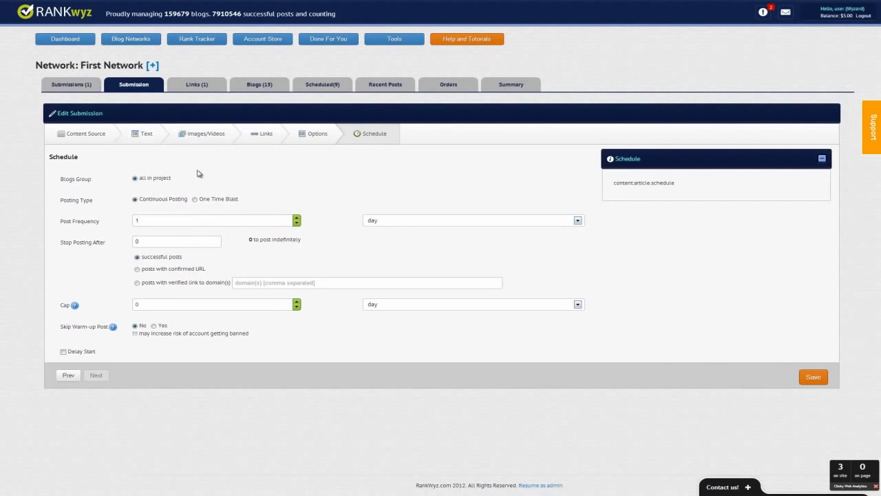
- Return to the overview of submission "one" and review its scheduled posts and its recent successful posts
{"action": "left_click", "coordinate": [131, 86]}
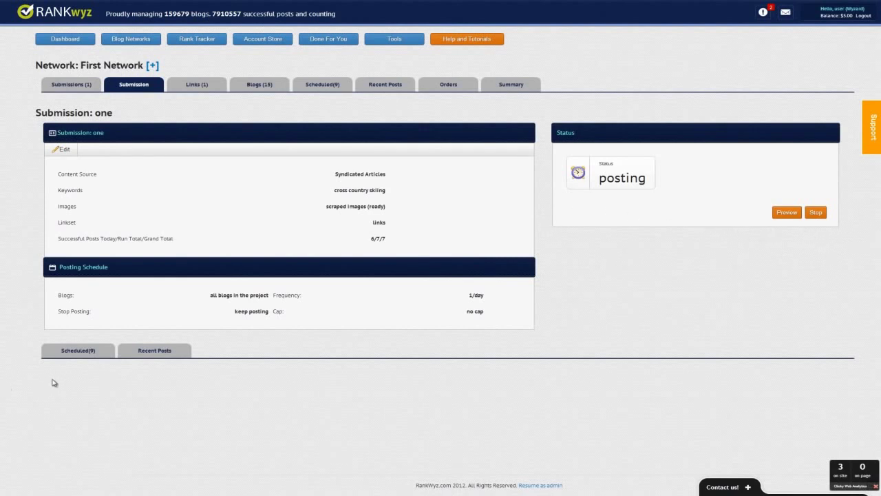
{"action": "left_click", "coordinate": [79, 355]}
{"action": "scroll", "coordinate": [138, 303], "scroll_direction": "down", "scroll_amount": 1}
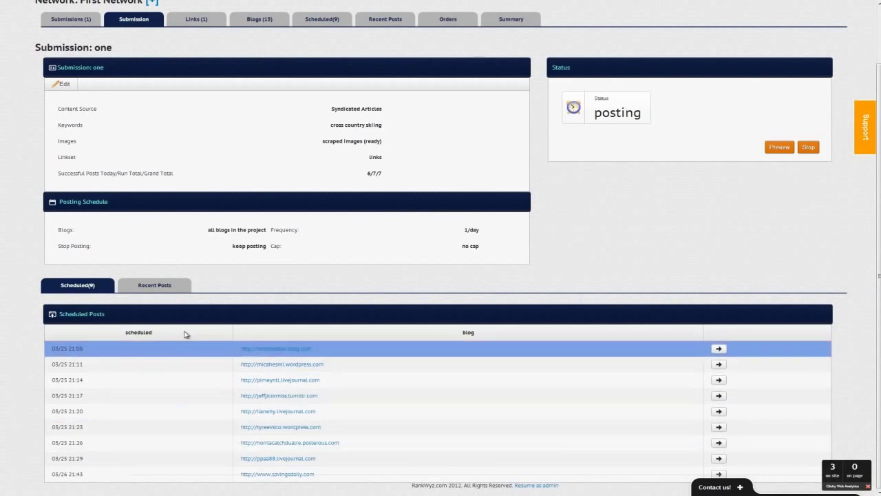
{"action": "left_click", "coordinate": [159, 290]}
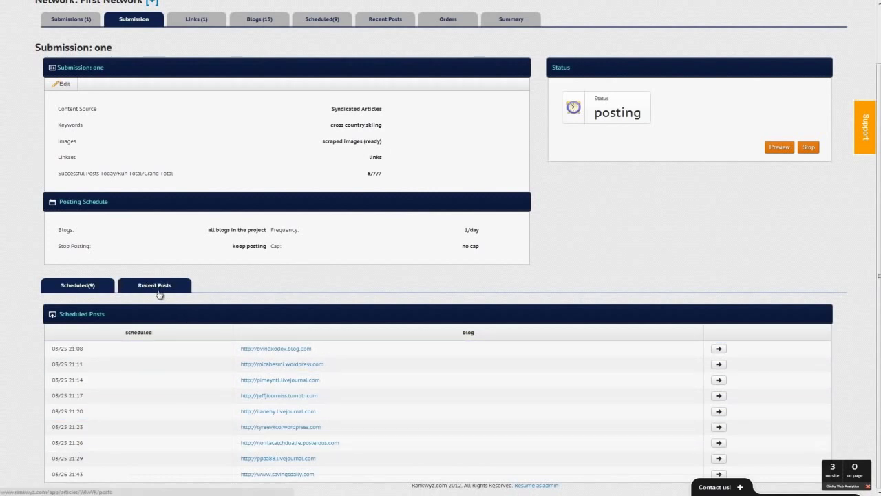
{"action": "scroll", "coordinate": [386, 300], "scroll_direction": "down", "scroll_amount": 1}
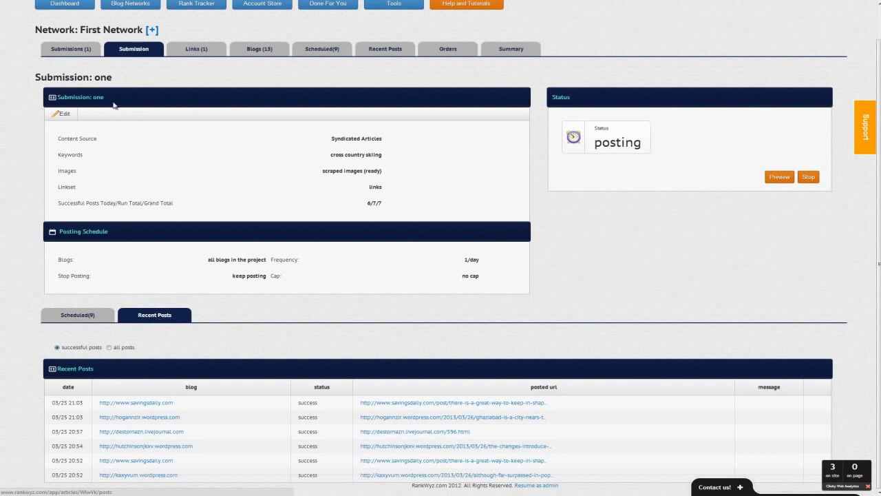
{"action": "scroll", "coordinate": [134, 81], "scroll_direction": "up", "scroll_amount": 1}
{"action": "left_click", "coordinate": [137, 88]}
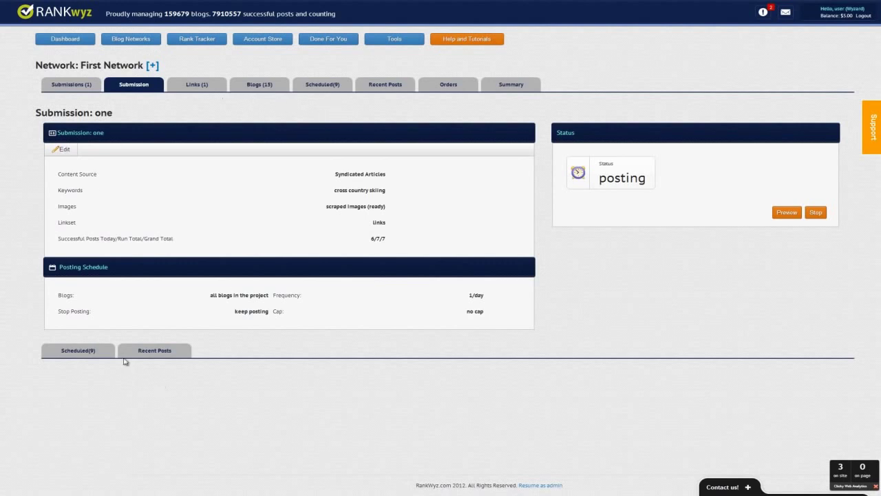
{"action": "left_click", "coordinate": [87, 355]}
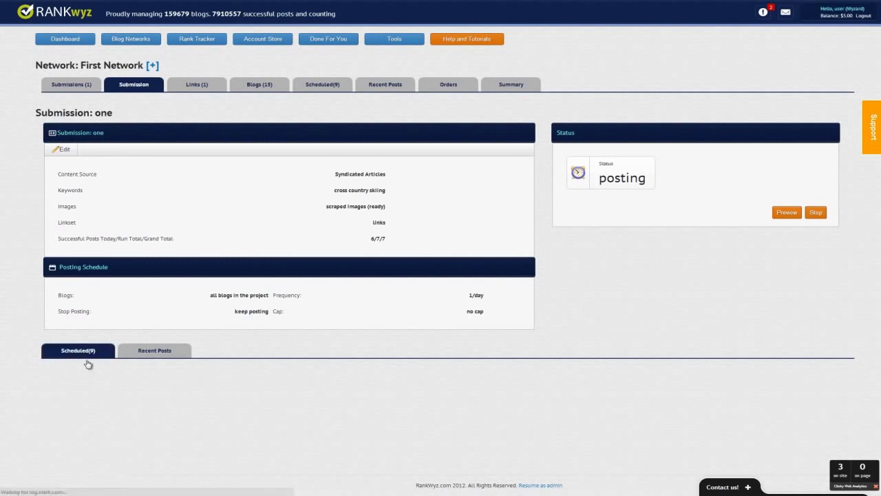
{"action": "left_click", "coordinate": [156, 353]}
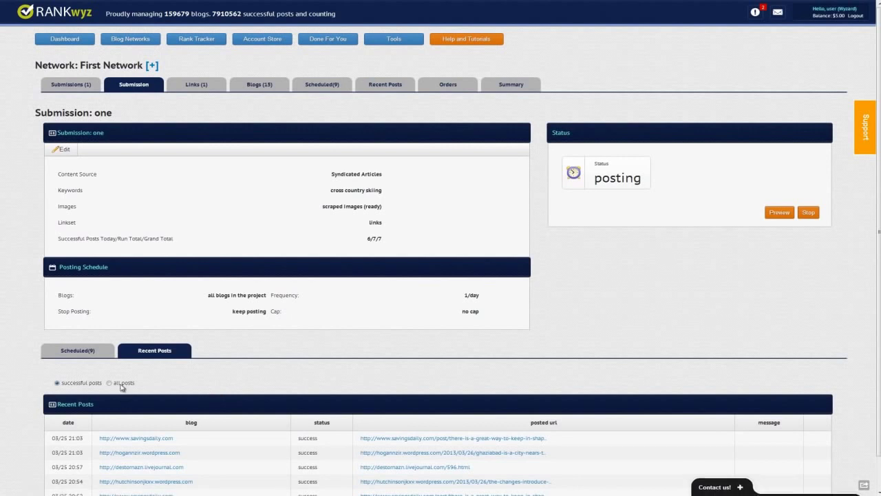
- Compare the scheduled posts and recent posts of the whole First Network across its submissions
{"action": "left_click", "coordinate": [321, 86]}
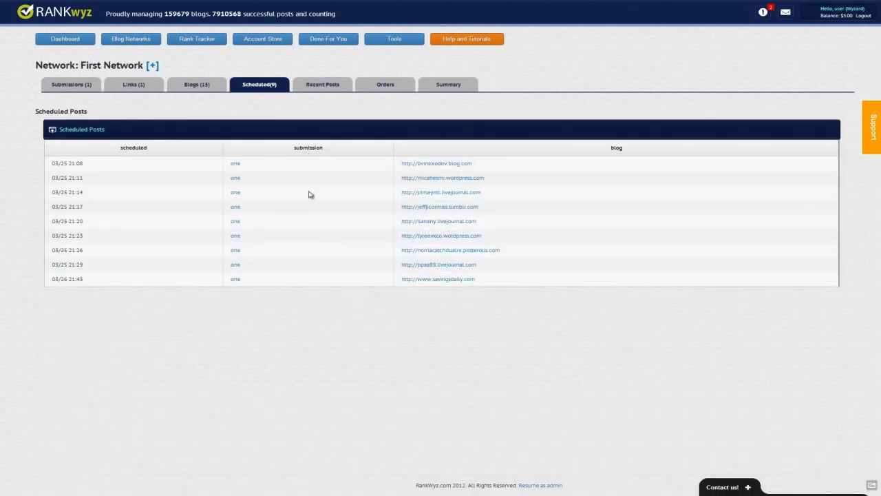
{"action": "left_click", "coordinate": [324, 89]}
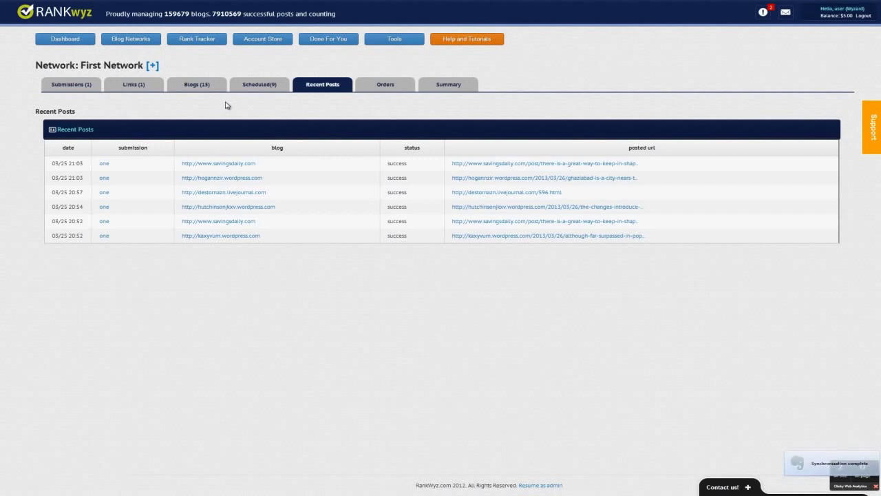
{"action": "left_click", "coordinate": [259, 86]}
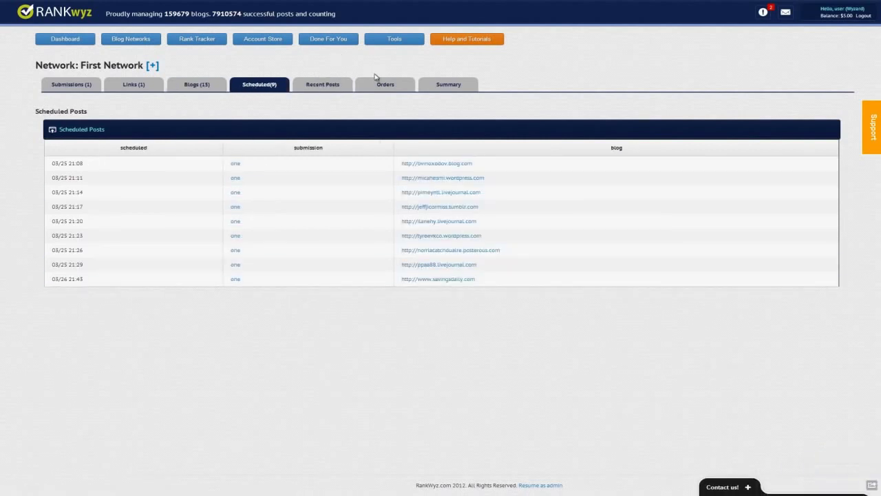
{"action": "left_click", "coordinate": [341, 90]}
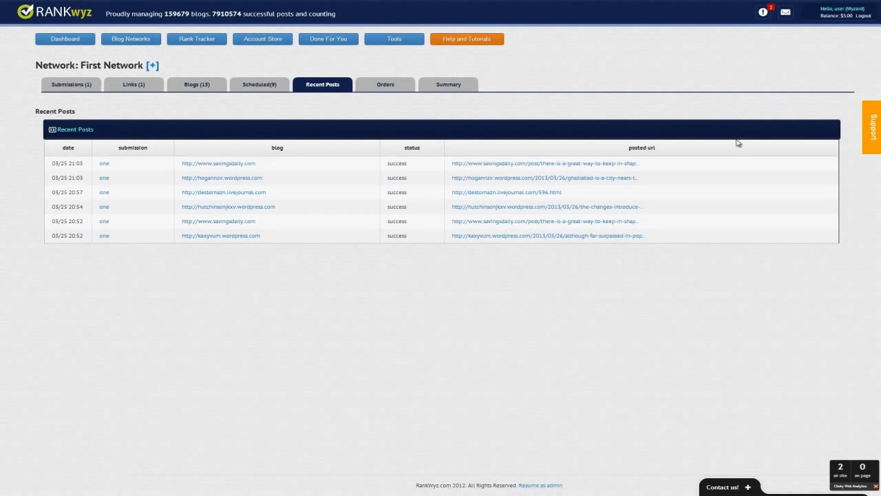
- Check the dashboard's posting stats, plan limits, network summary and alerts, and return to the list of blog networks
{"action": "left_click", "coordinate": [40, 40]}
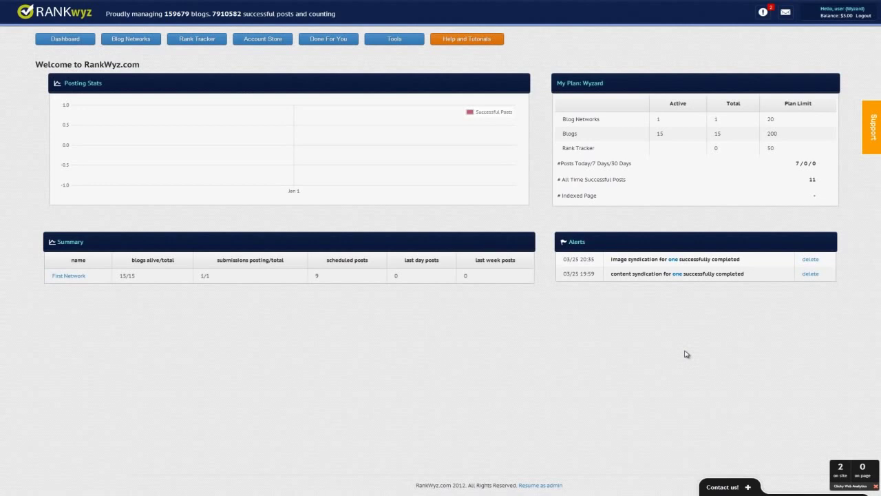
{"action": "left_click", "coordinate": [84, 41]}
{"action": "left_click", "coordinate": [142, 41]}
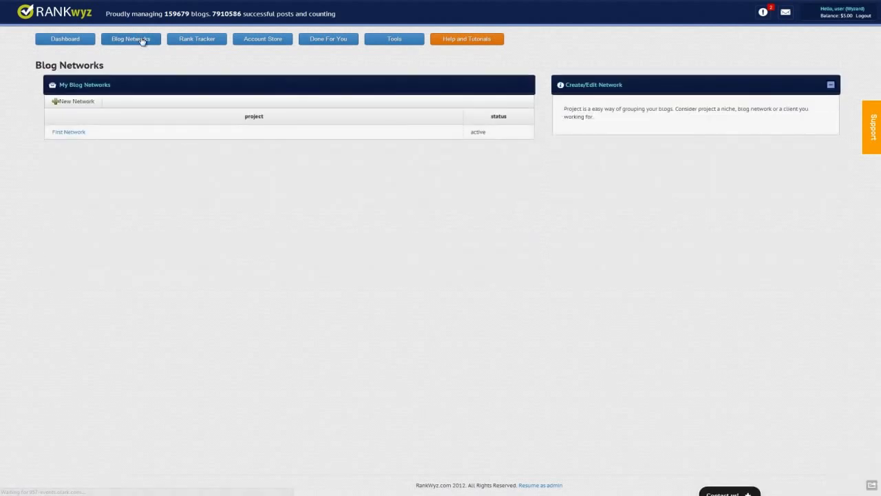